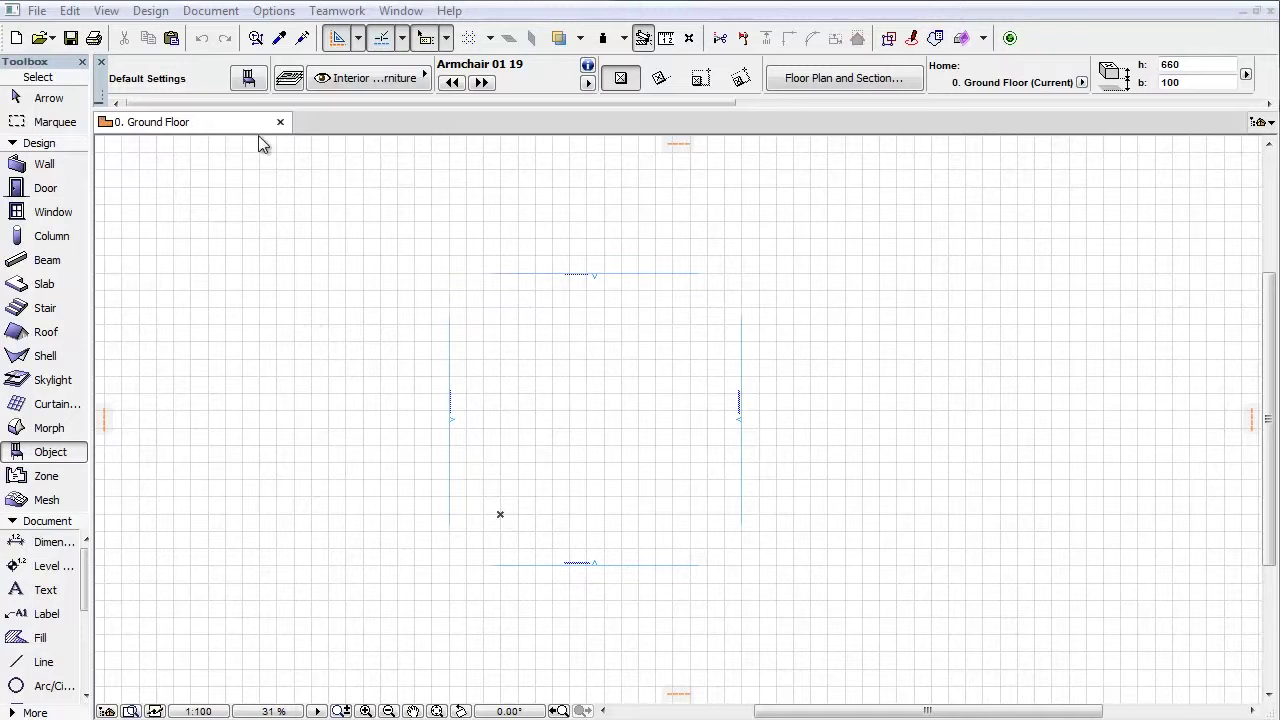
Step: In Object Default Settings, browse to Accessory Elements 19 under 1.5 Special Constructions 19
click(250, 80)
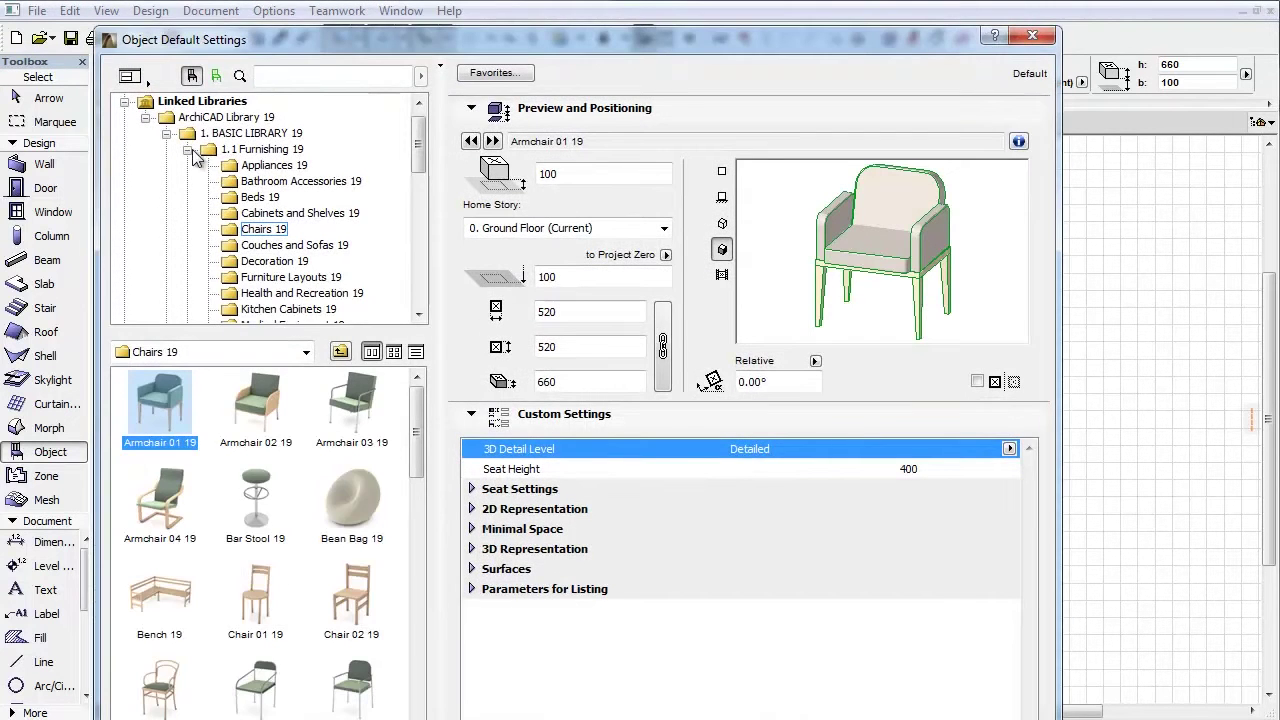
click(187, 149)
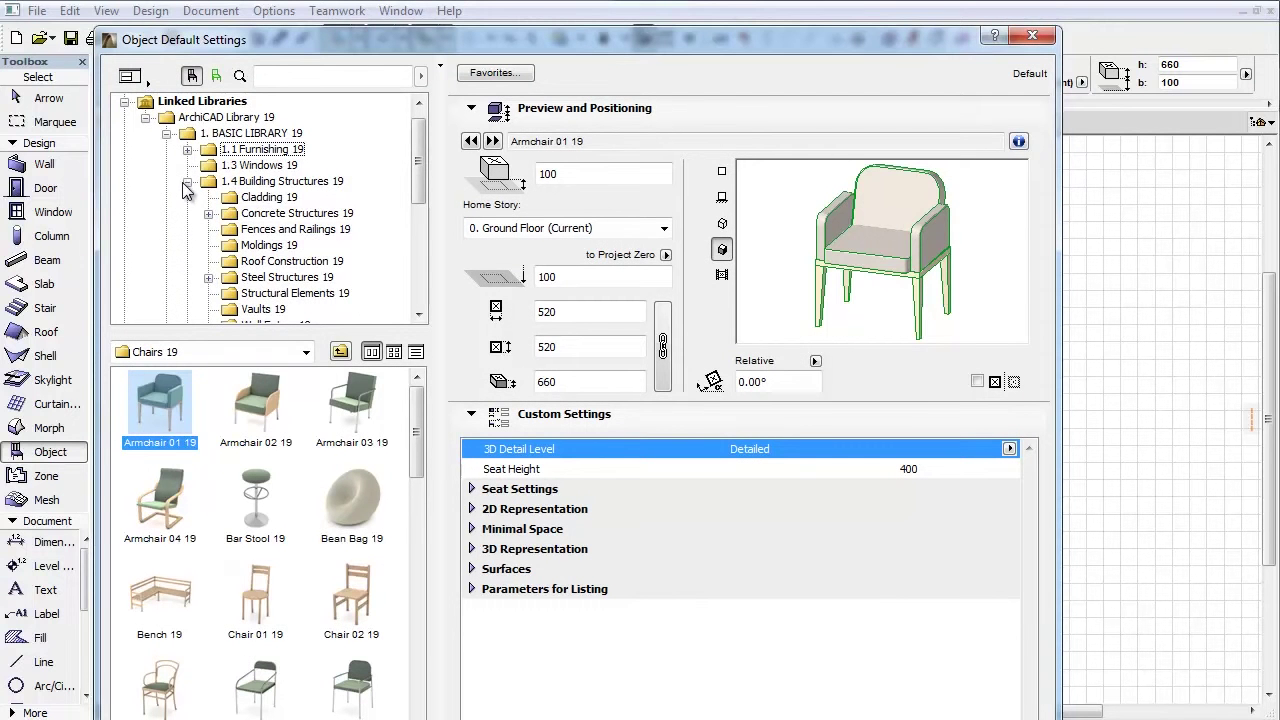
click(187, 181)
click(187, 197)
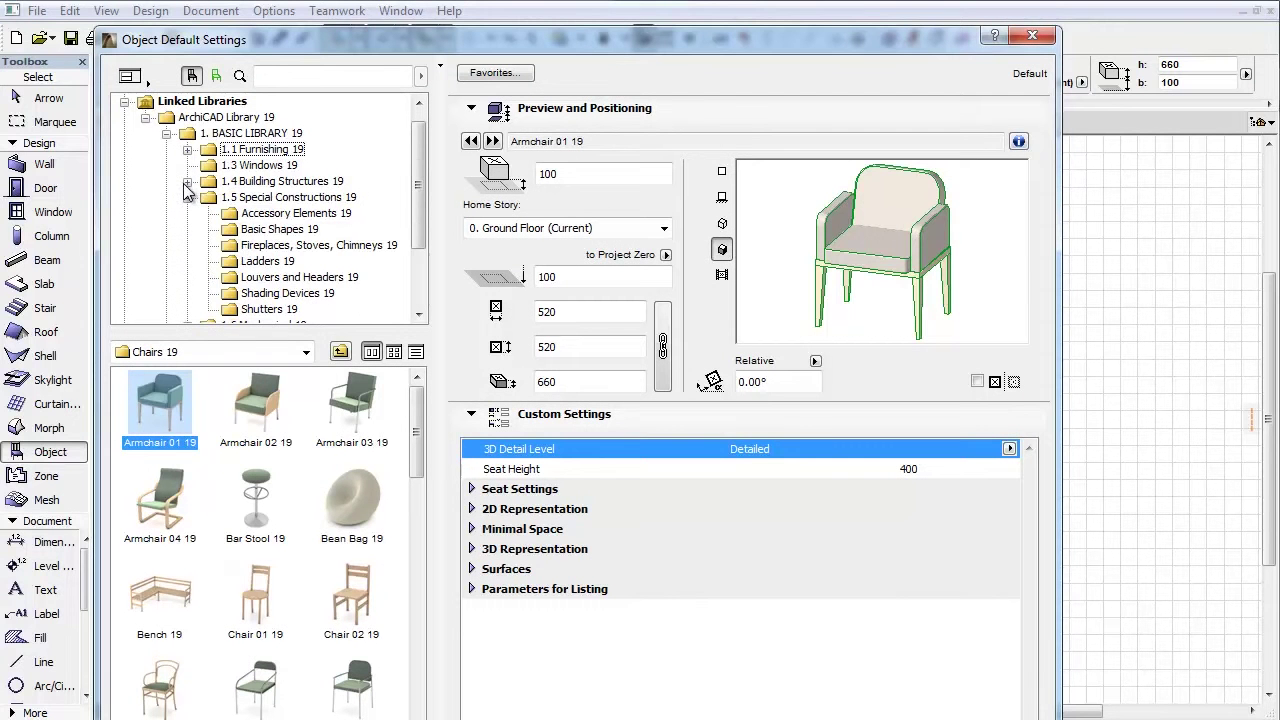
click(307, 213)
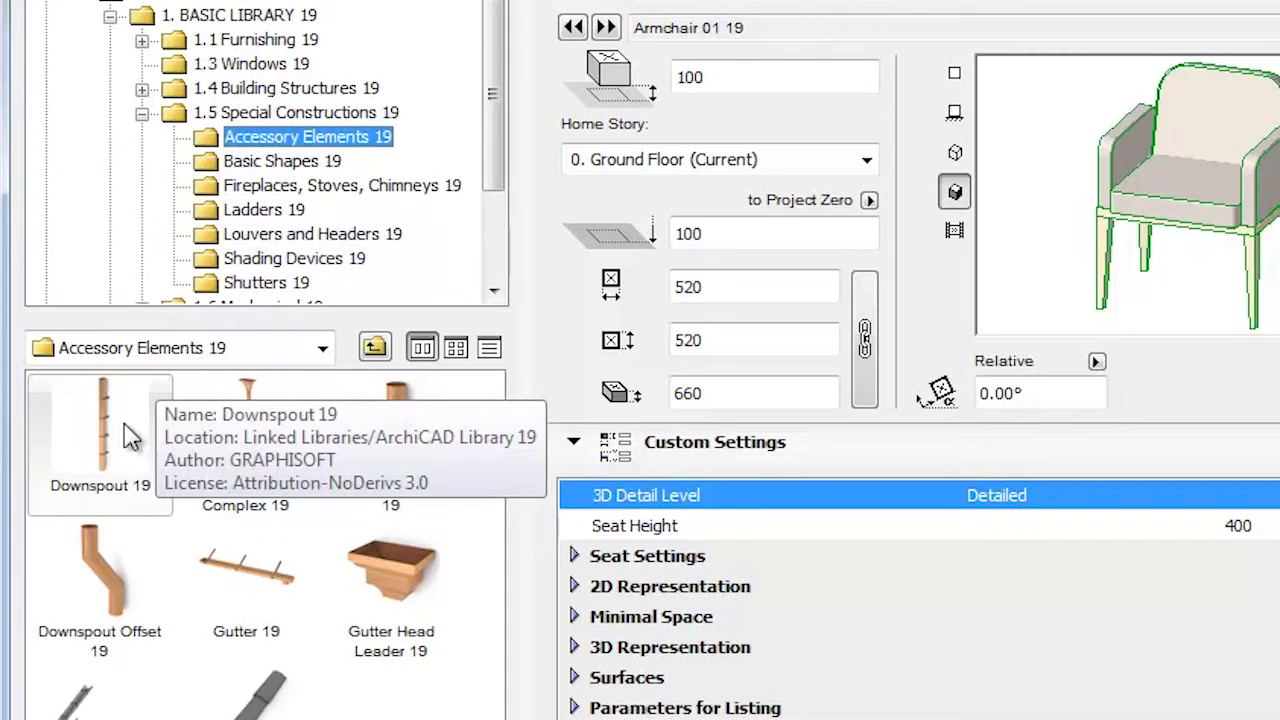
Step: Select Downspout 19, review its Hangers page, and return to Style and Dimensions
click(152, 428)
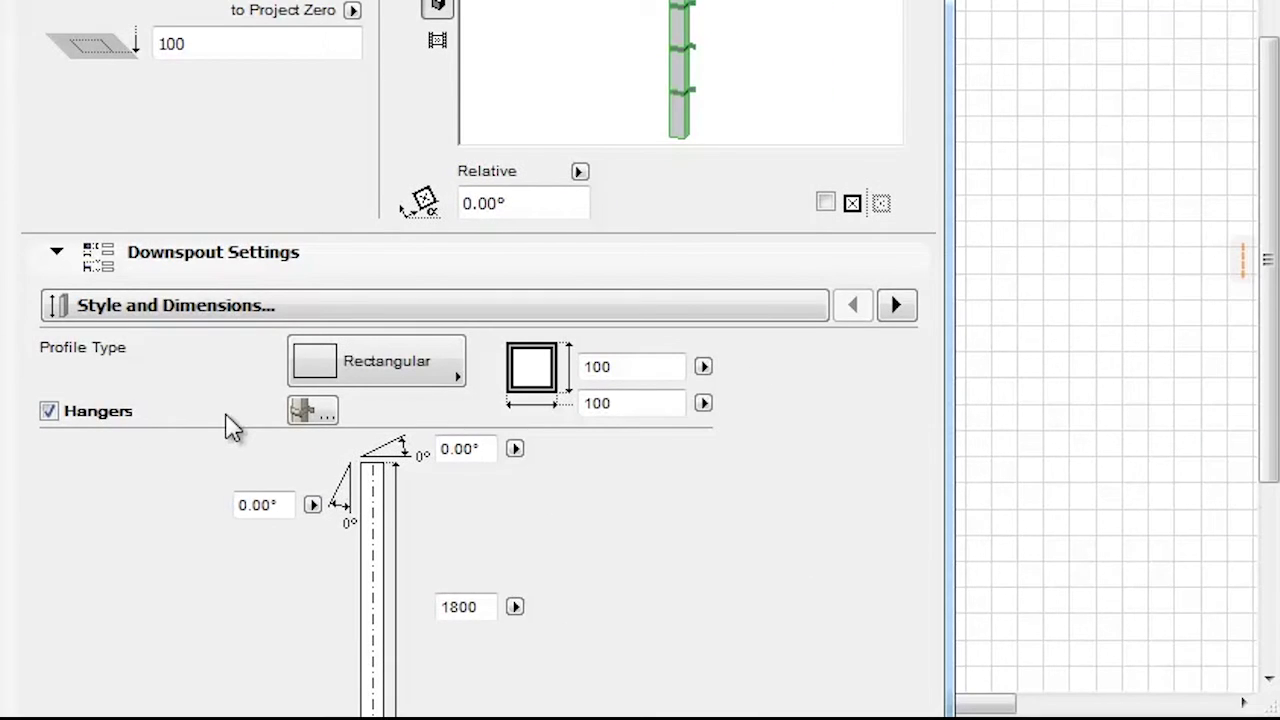
click(688, 314)
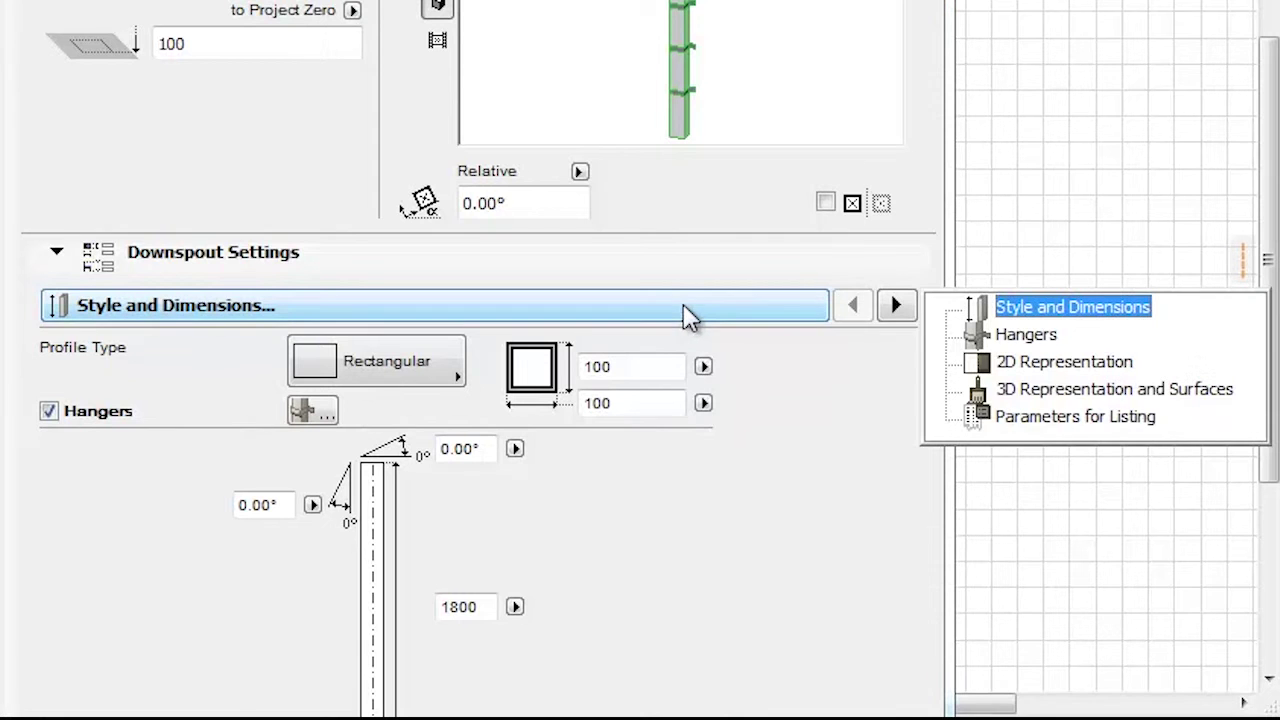
click(1045, 338)
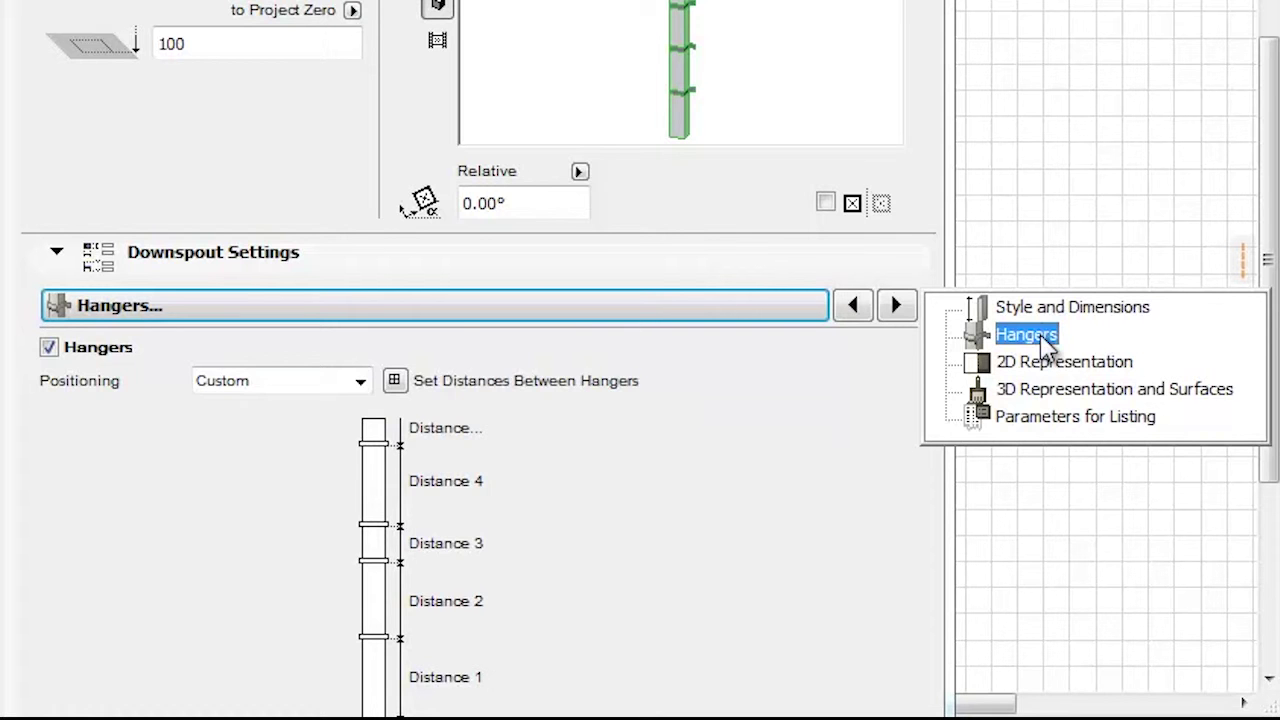
click(1045, 308)
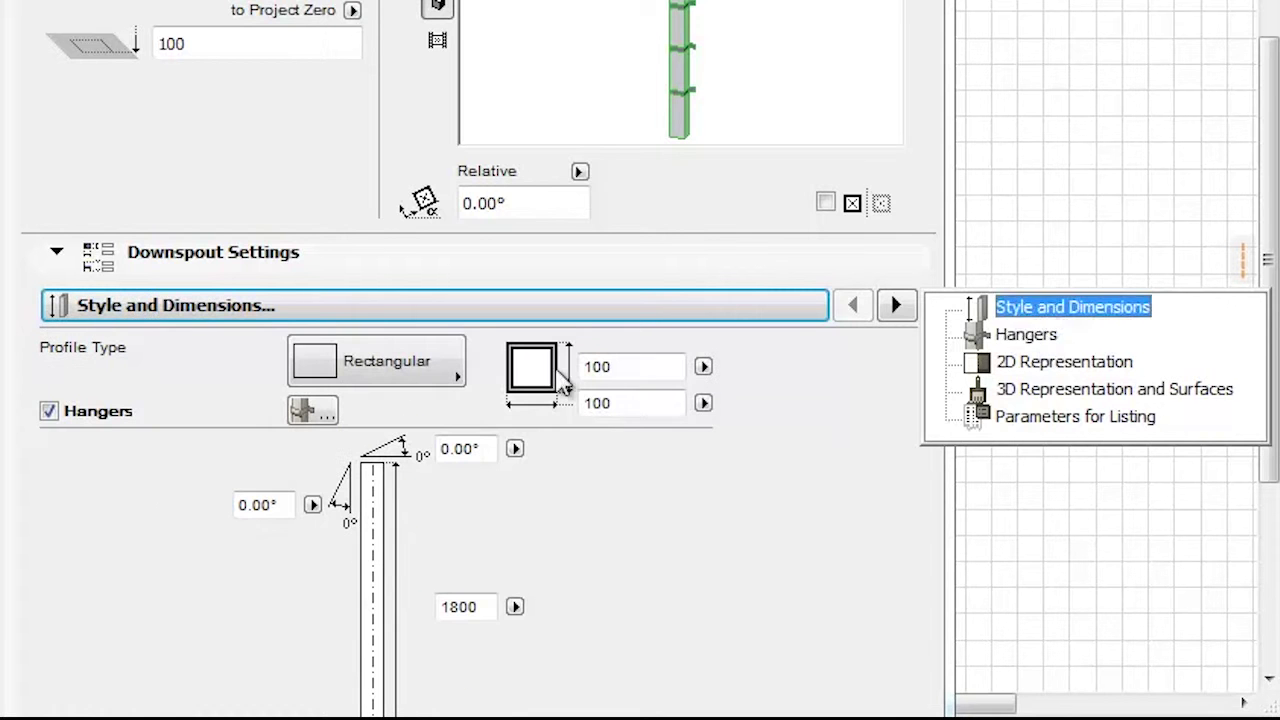
click(431, 377)
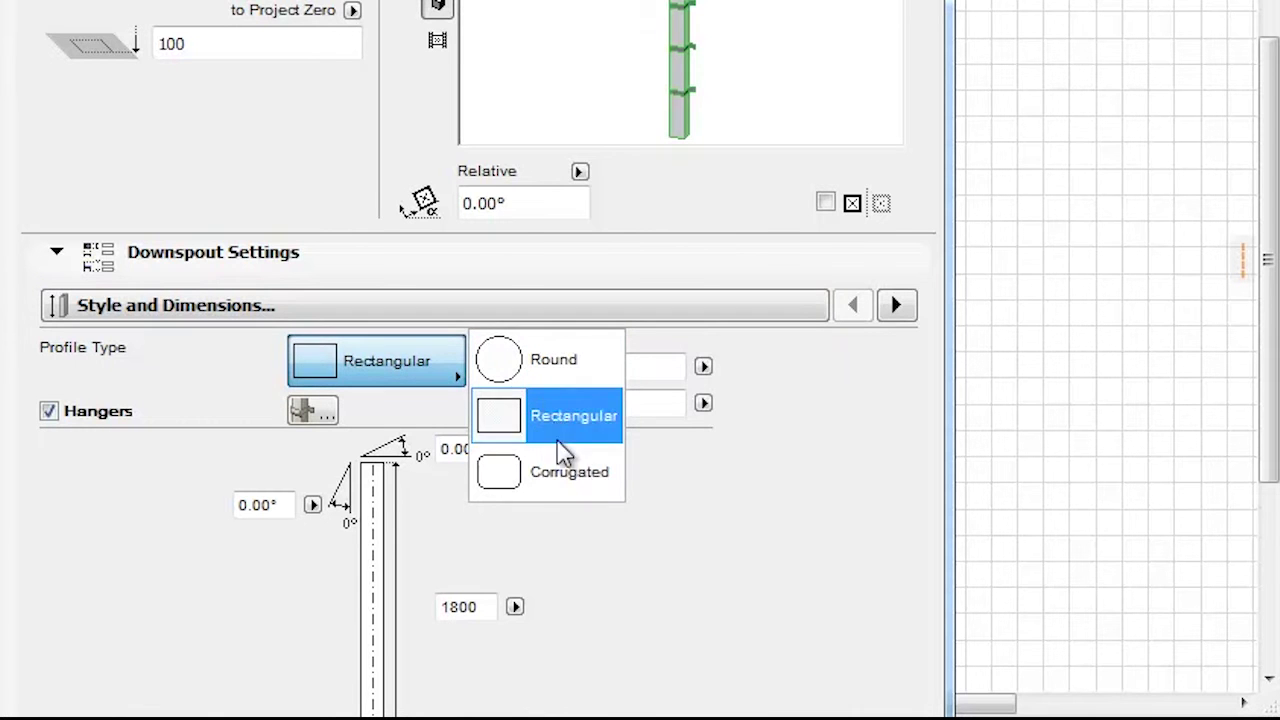
click(430, 411)
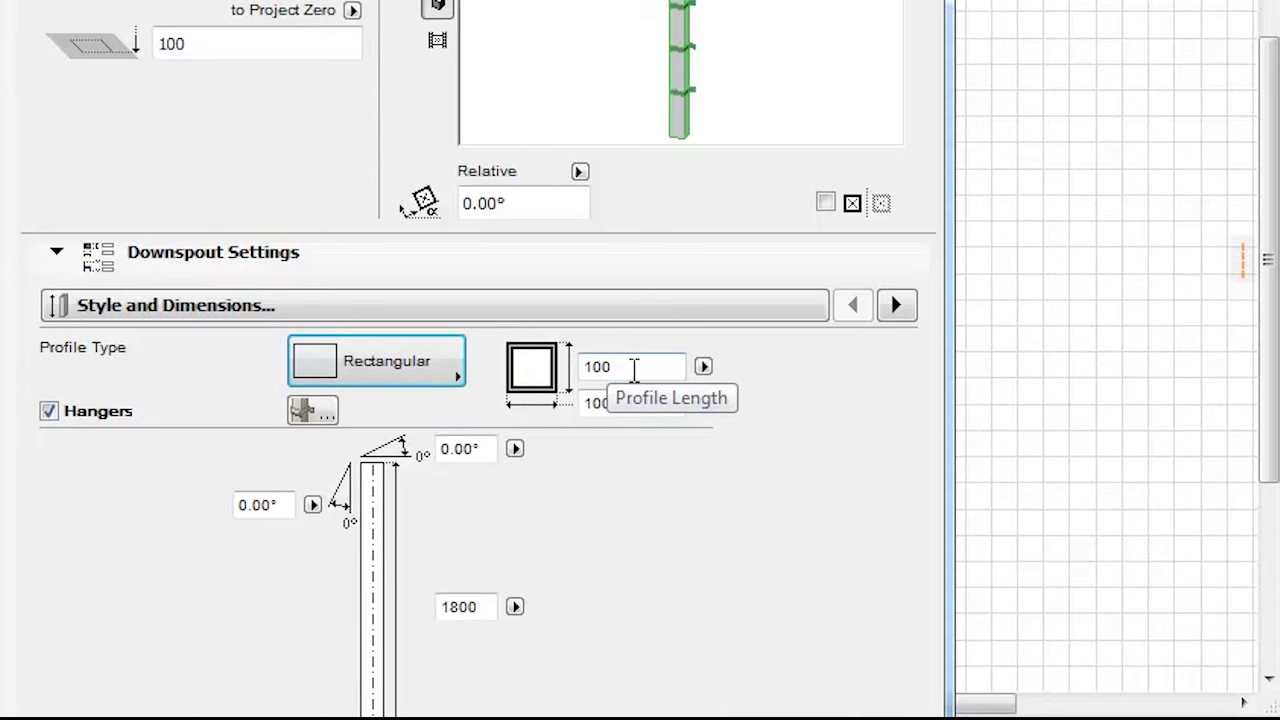
click(634, 368)
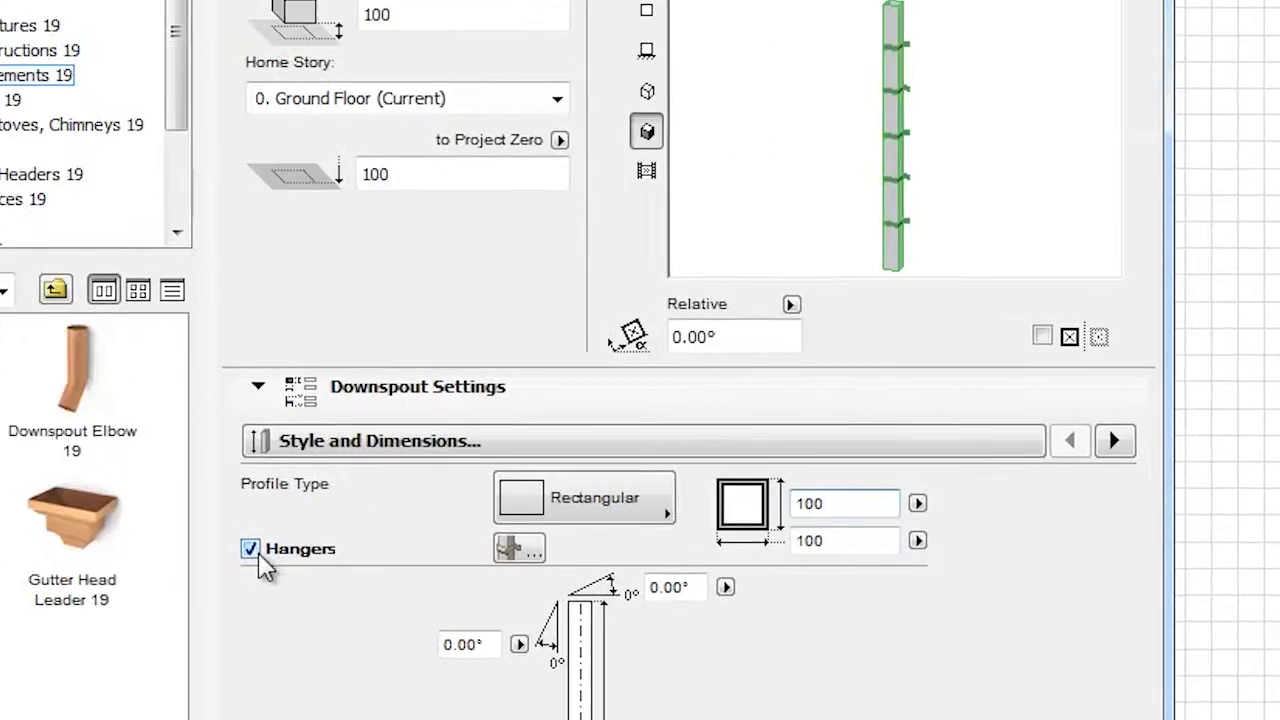
Step: Toggle the downspout hangers off and back on, then view the Hangers settings page
click(251, 550)
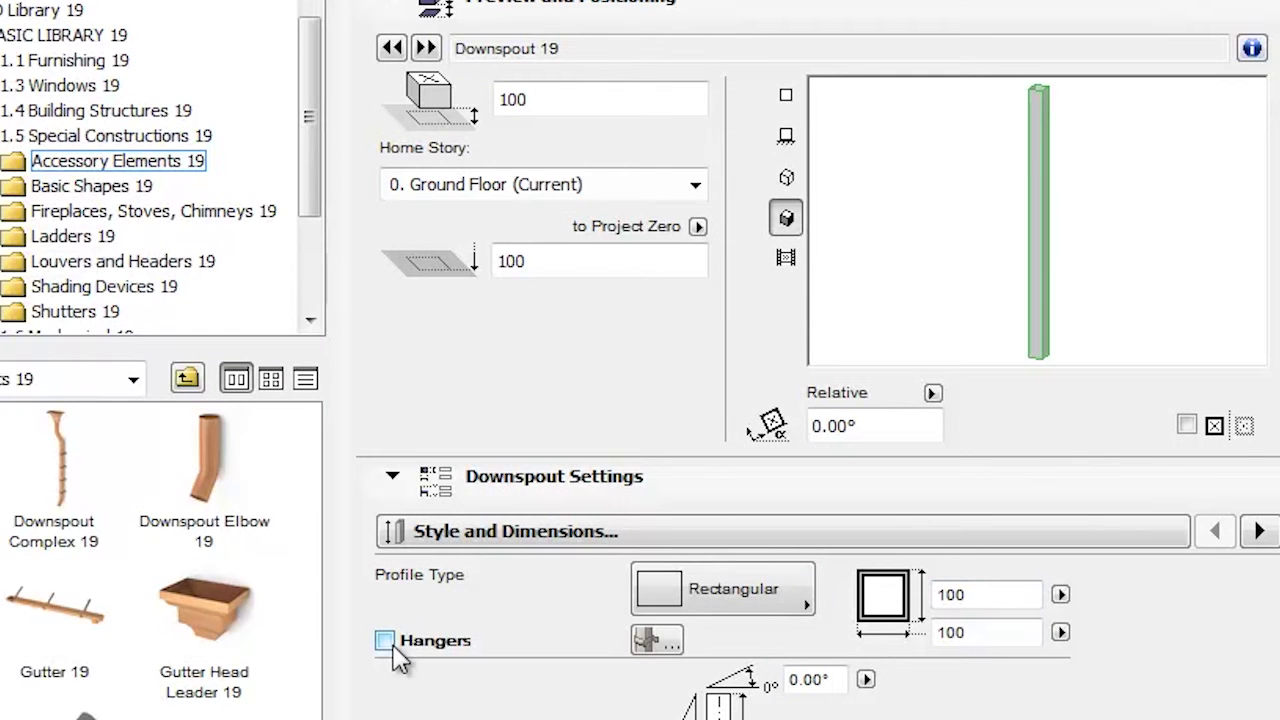
click(385, 641)
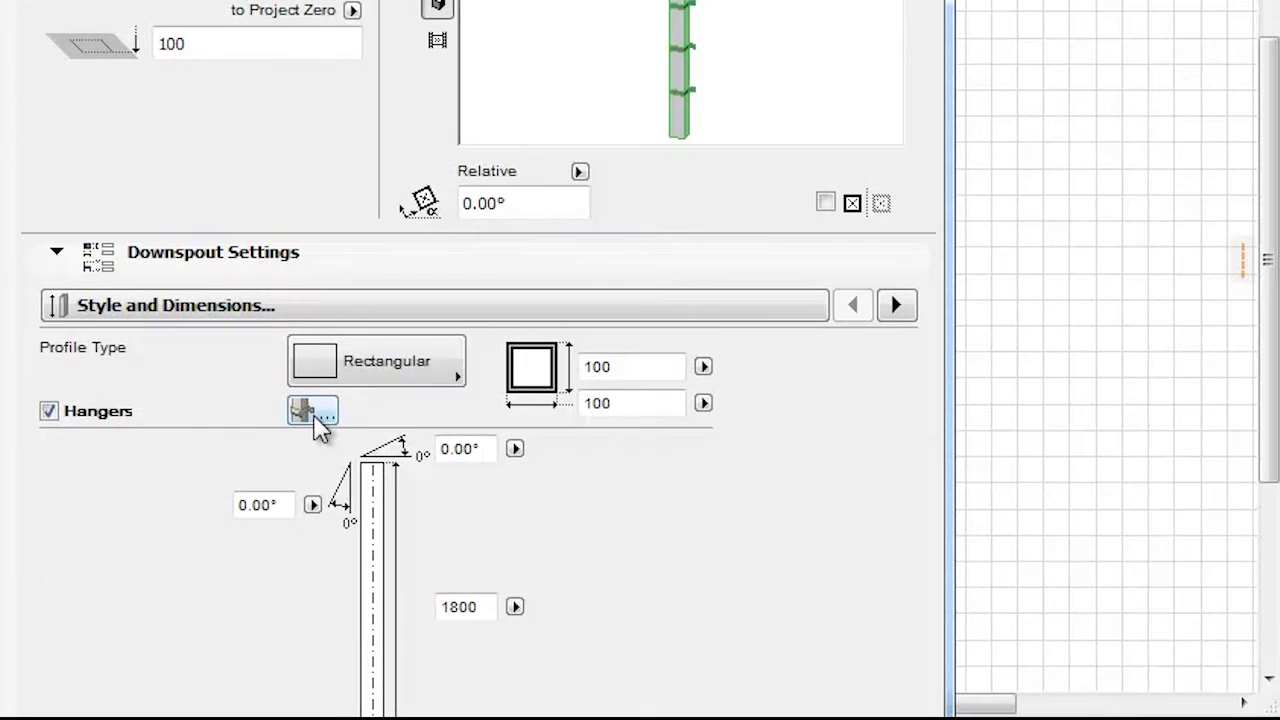
click(313, 412)
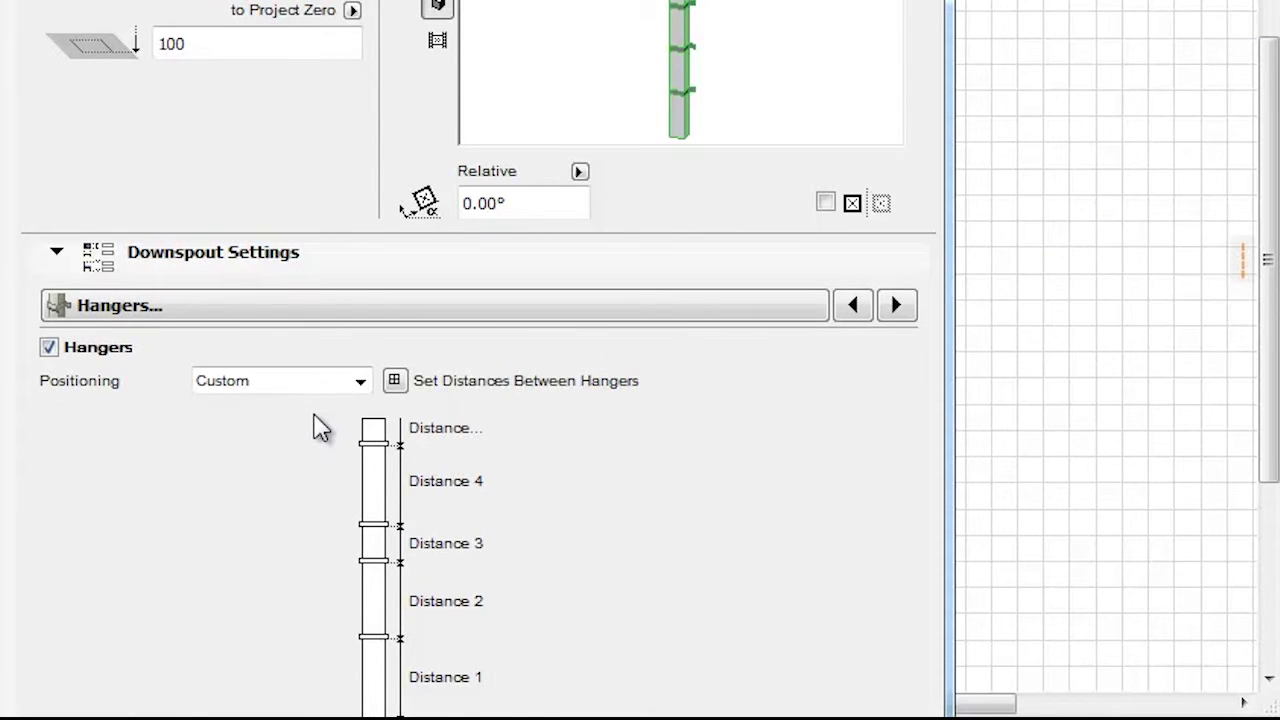
click(360, 381)
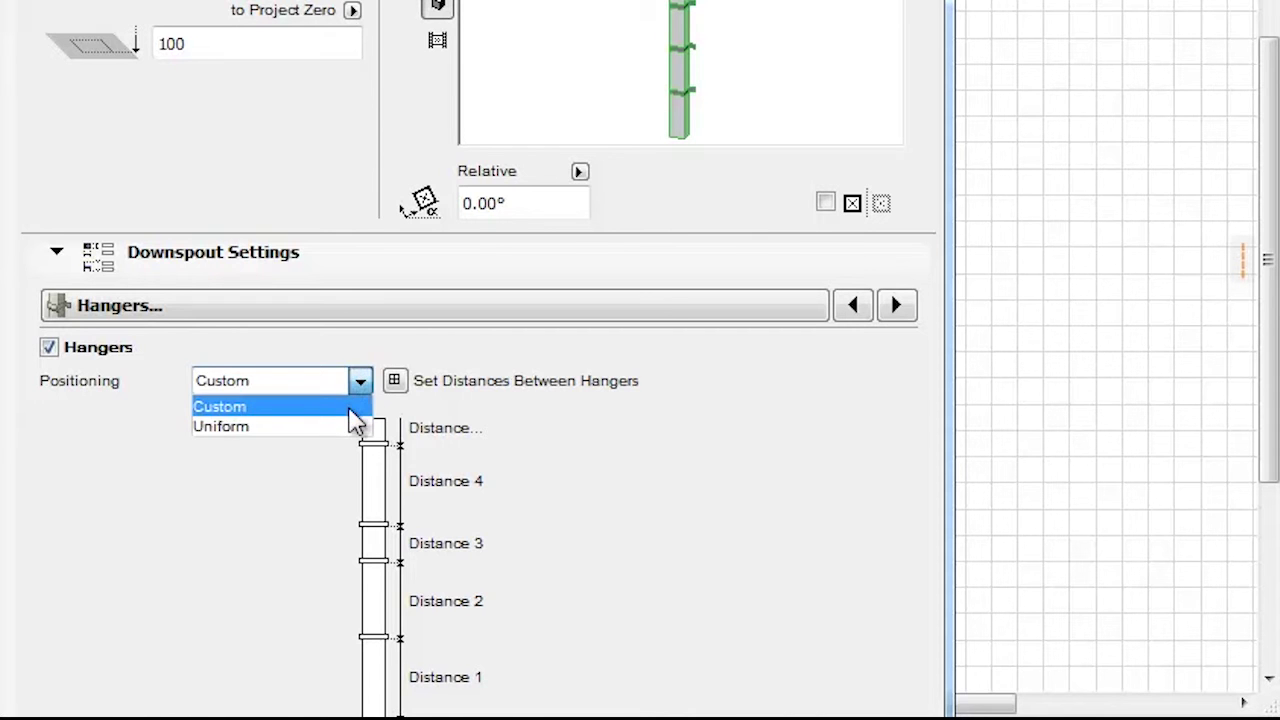
click(347, 427)
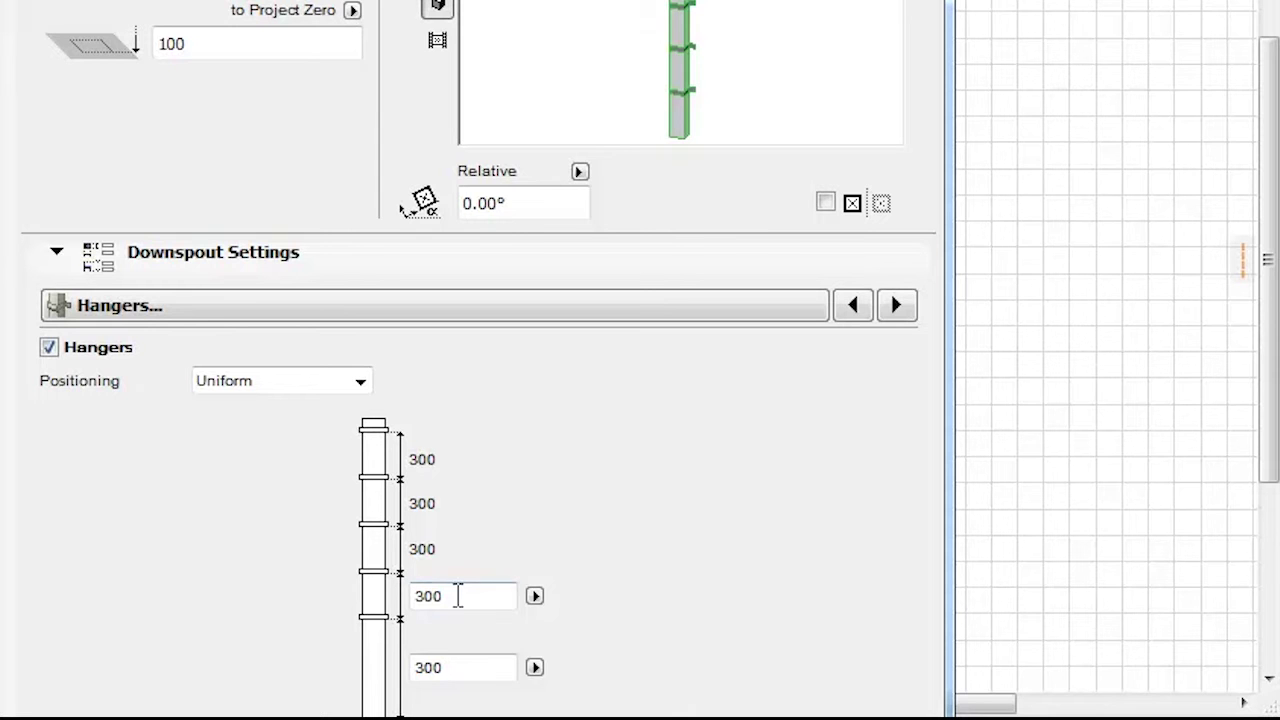
click(360, 382)
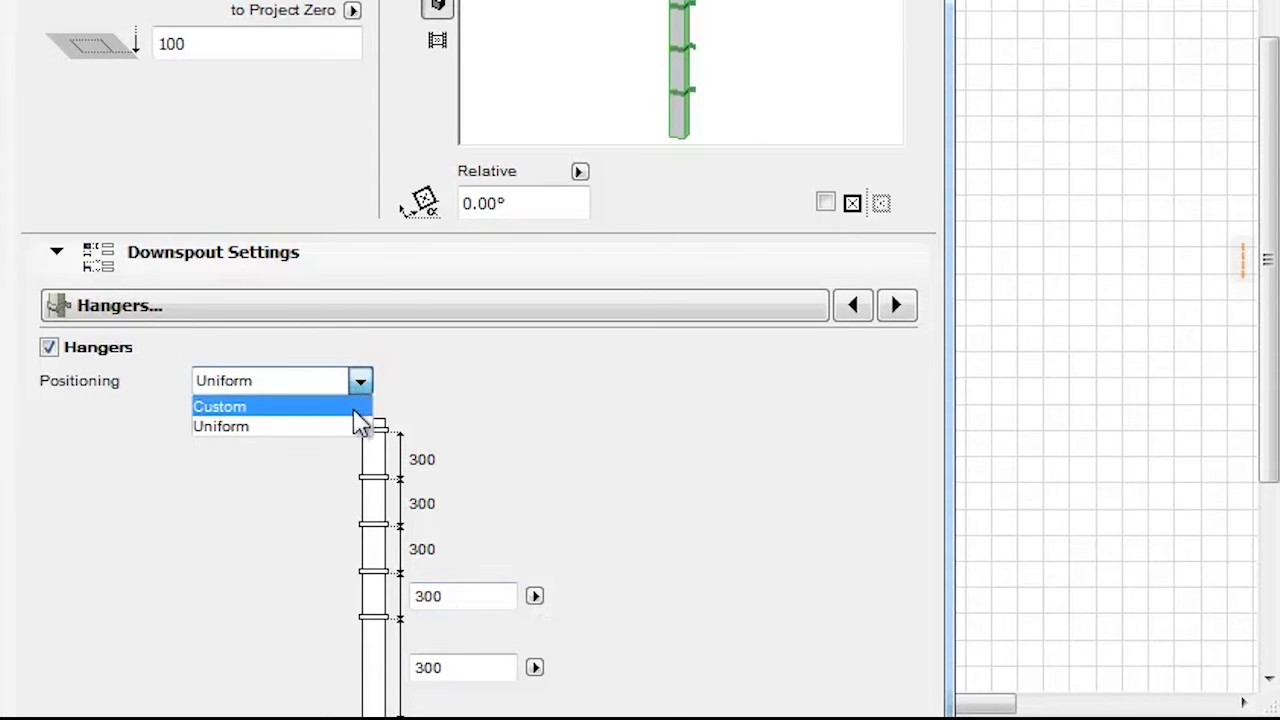
click(352, 405)
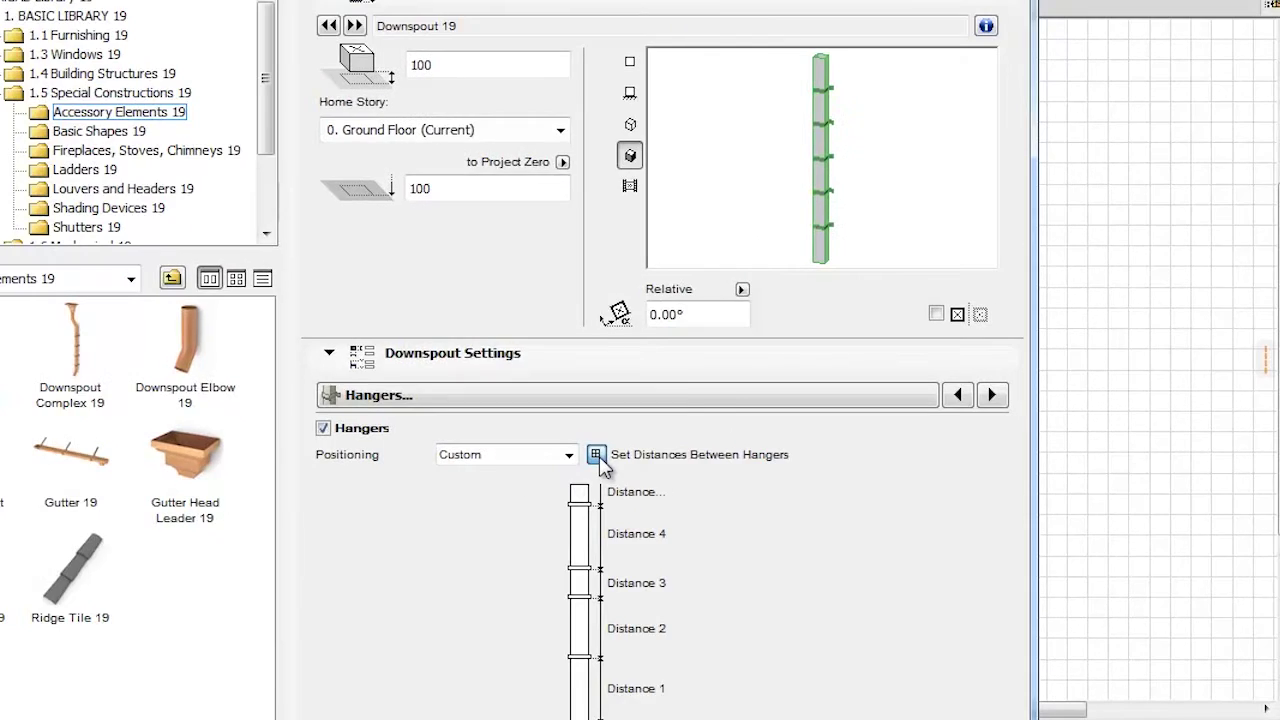
Step: Change the third custom hanger distance from 900 to 1100
click(395, 382)
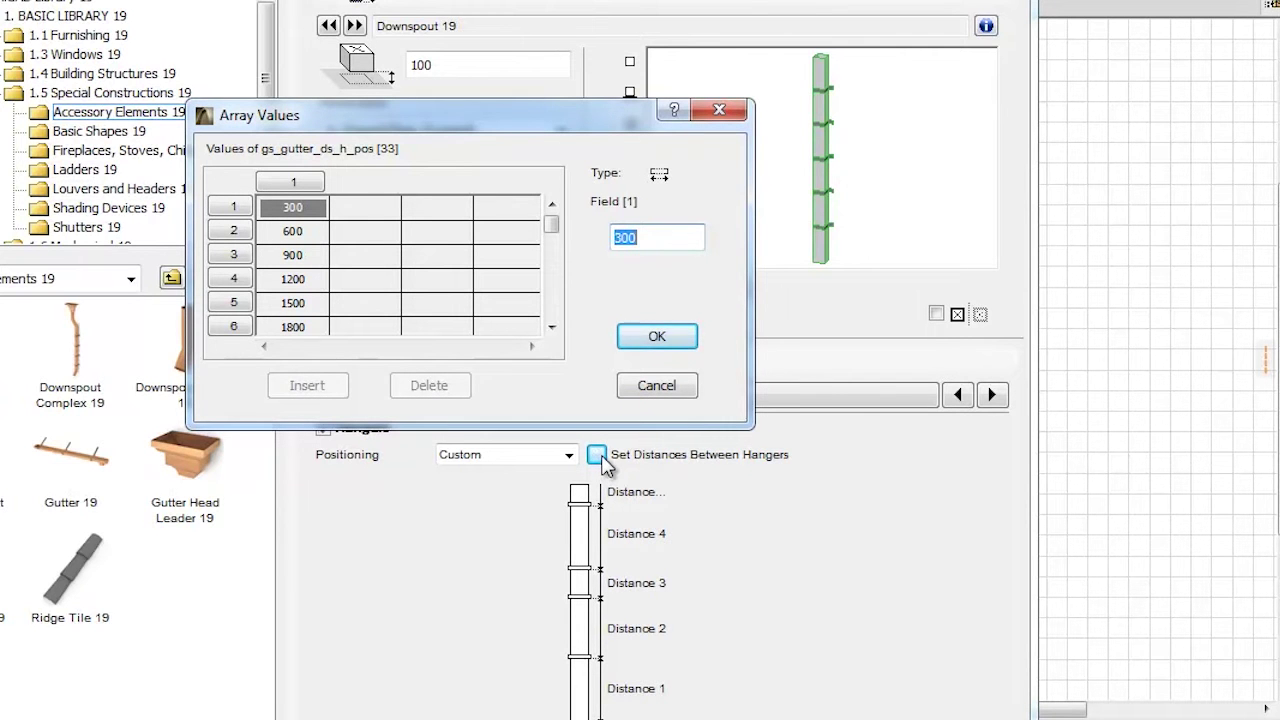
click(314, 258)
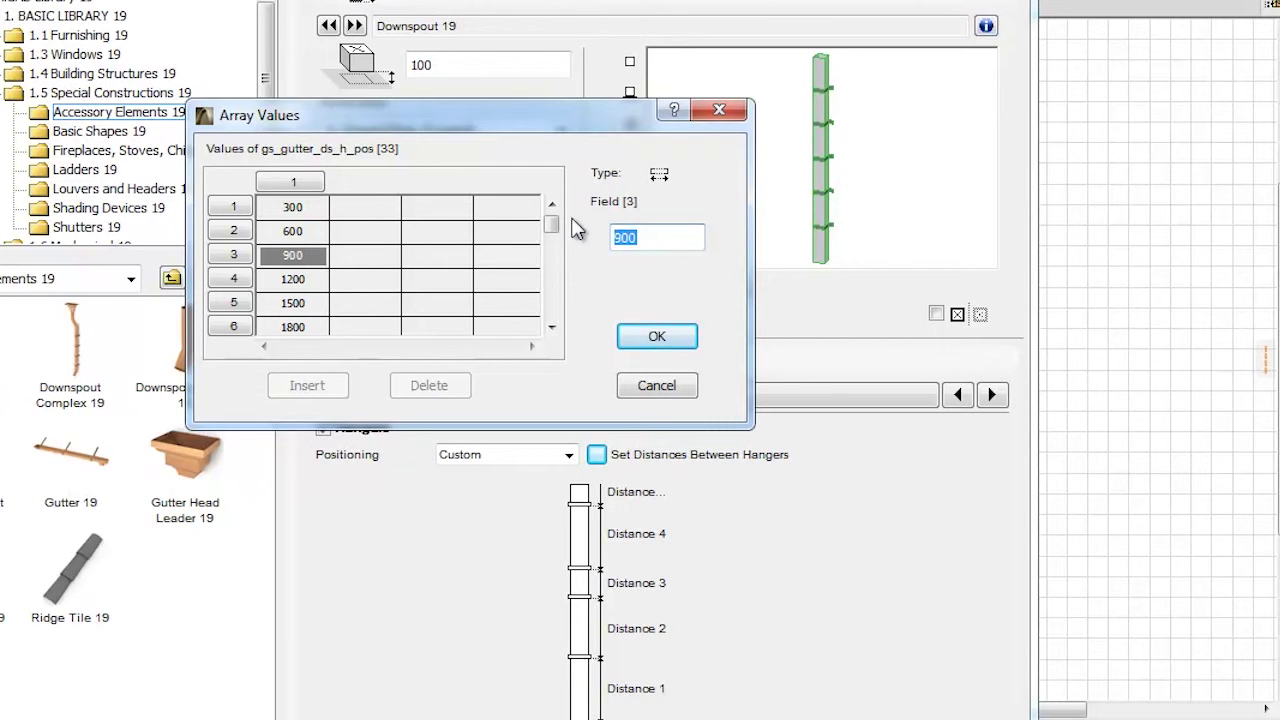
text(1100)
click(550, 220)
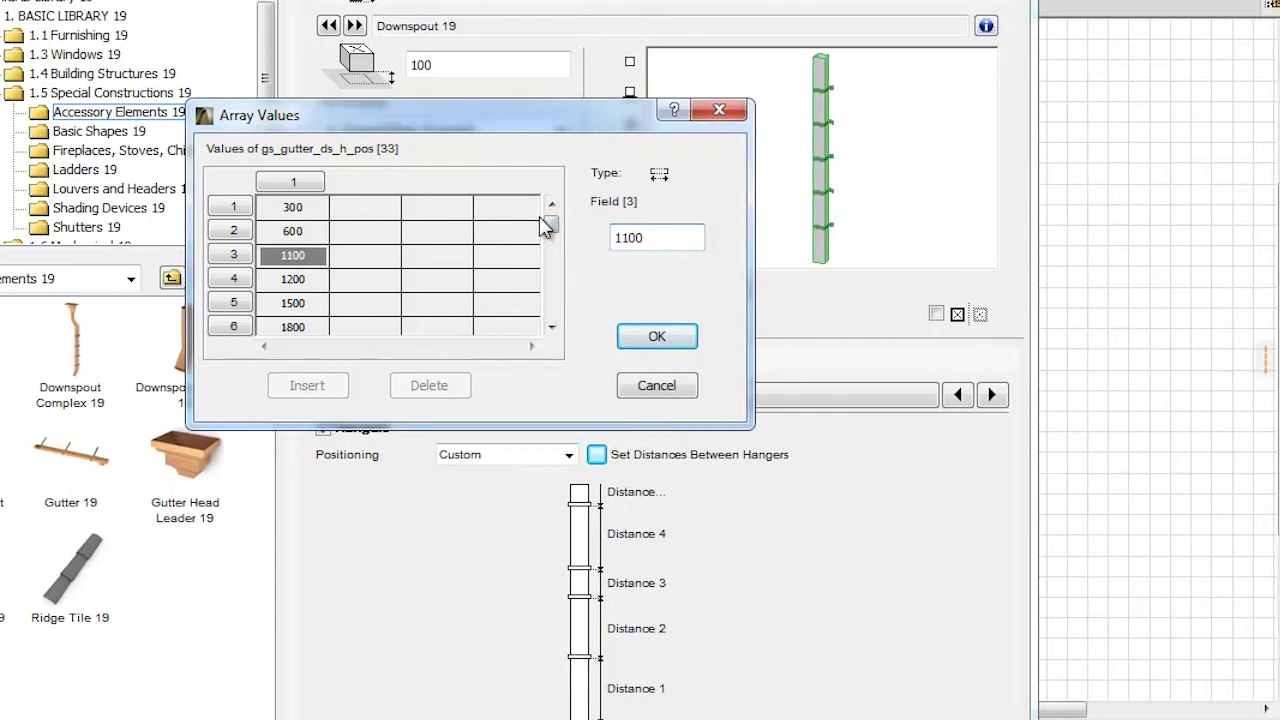
click(694, 337)
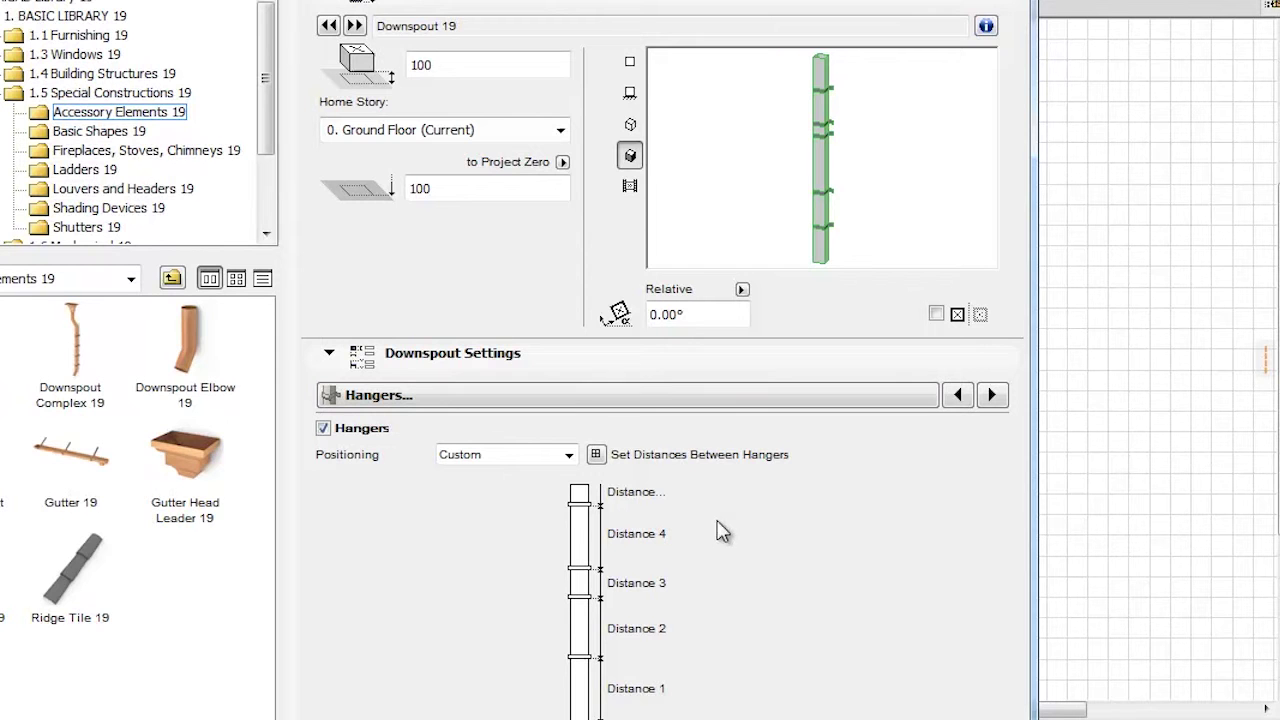
Step: Check the Style and Dimensions angle and length values, then select Downspout Complex 19
click(958, 396)
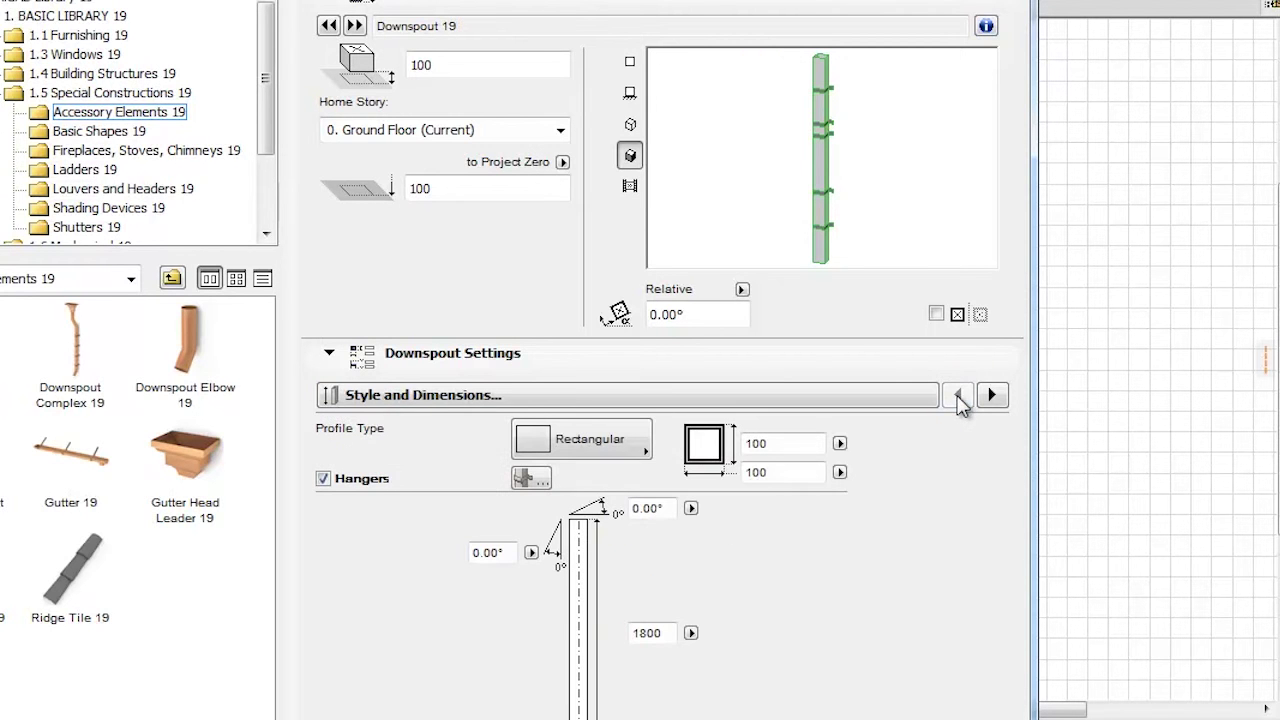
drag(664, 508, 630, 508)
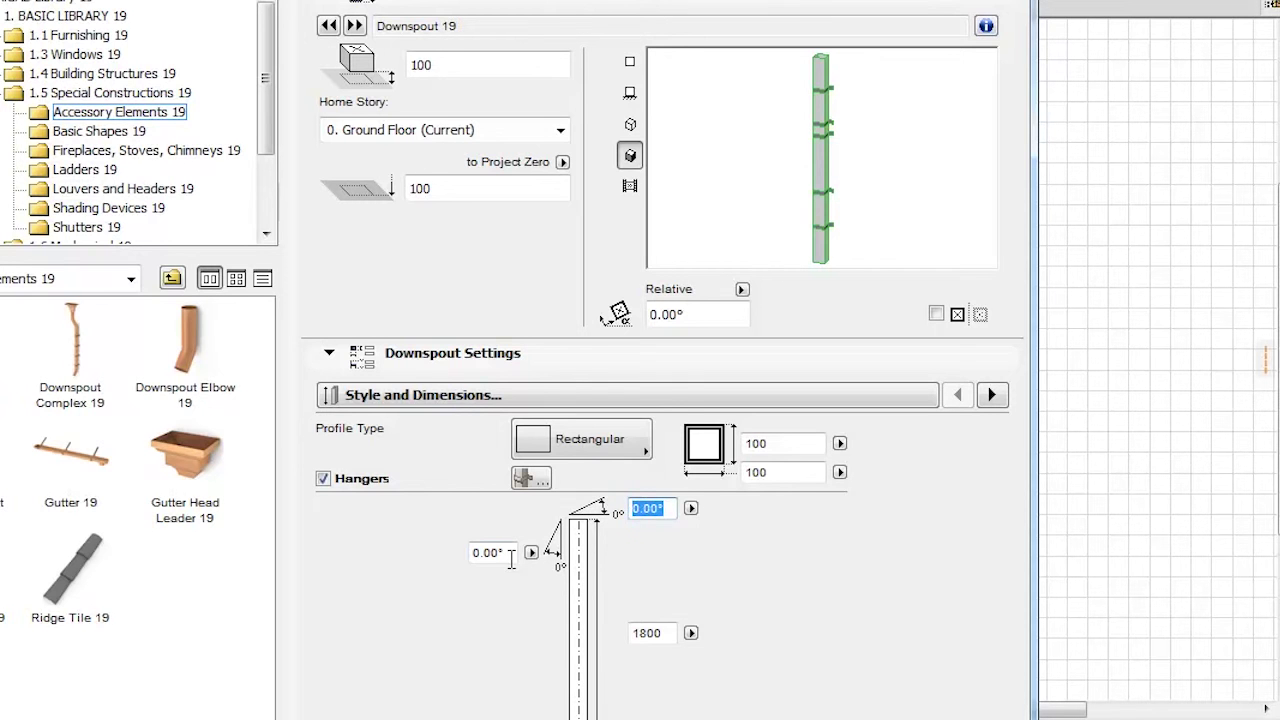
drag(507, 552, 478, 555)
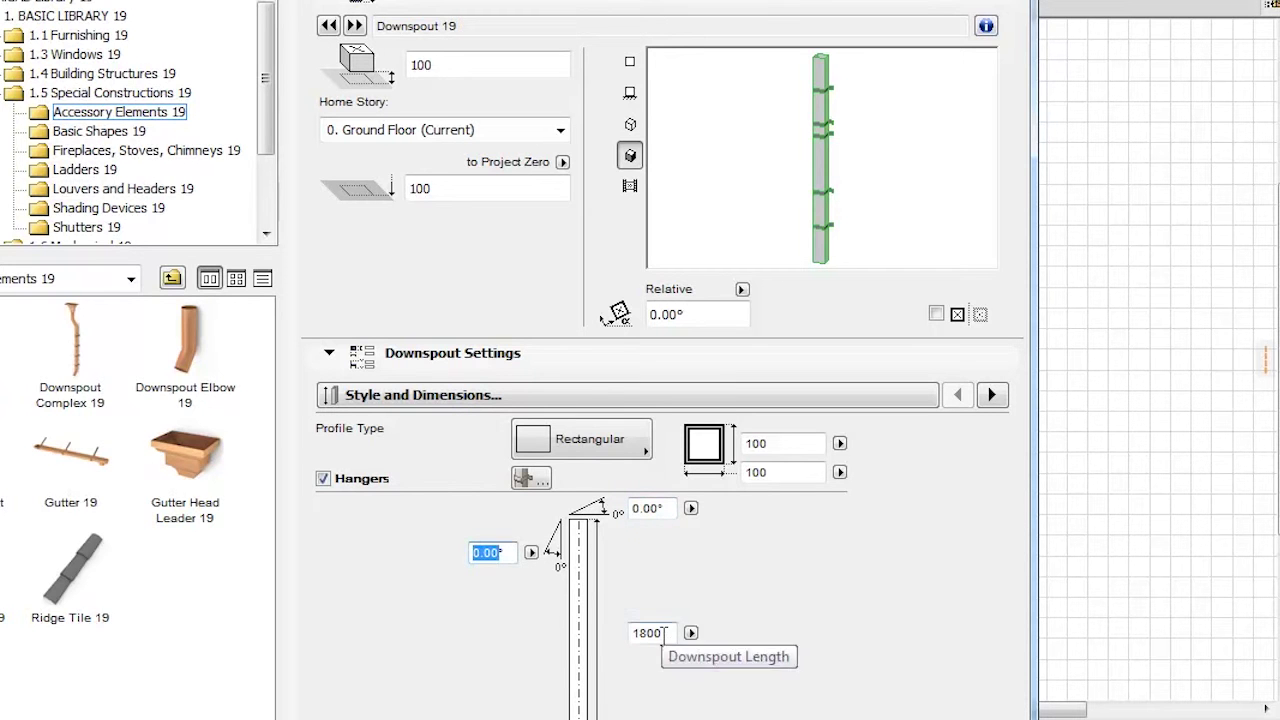
drag(666, 633, 630, 634)
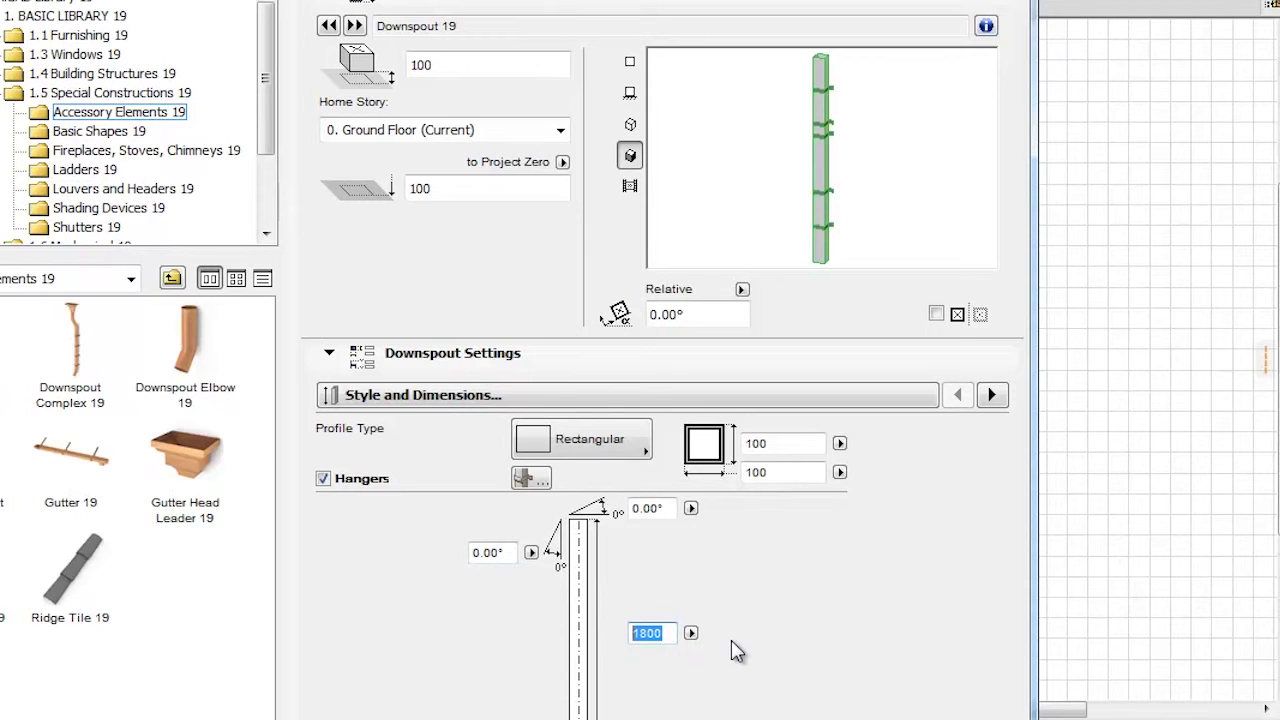
click(86, 372)
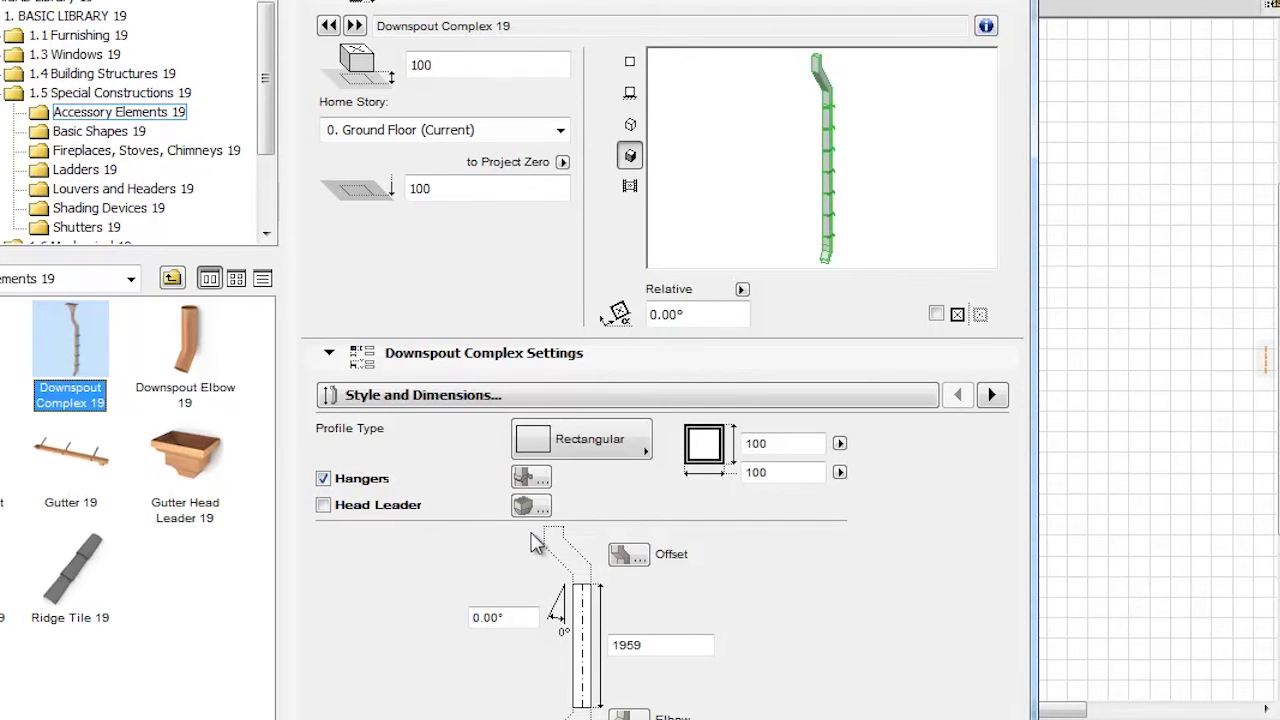
click(875, 396)
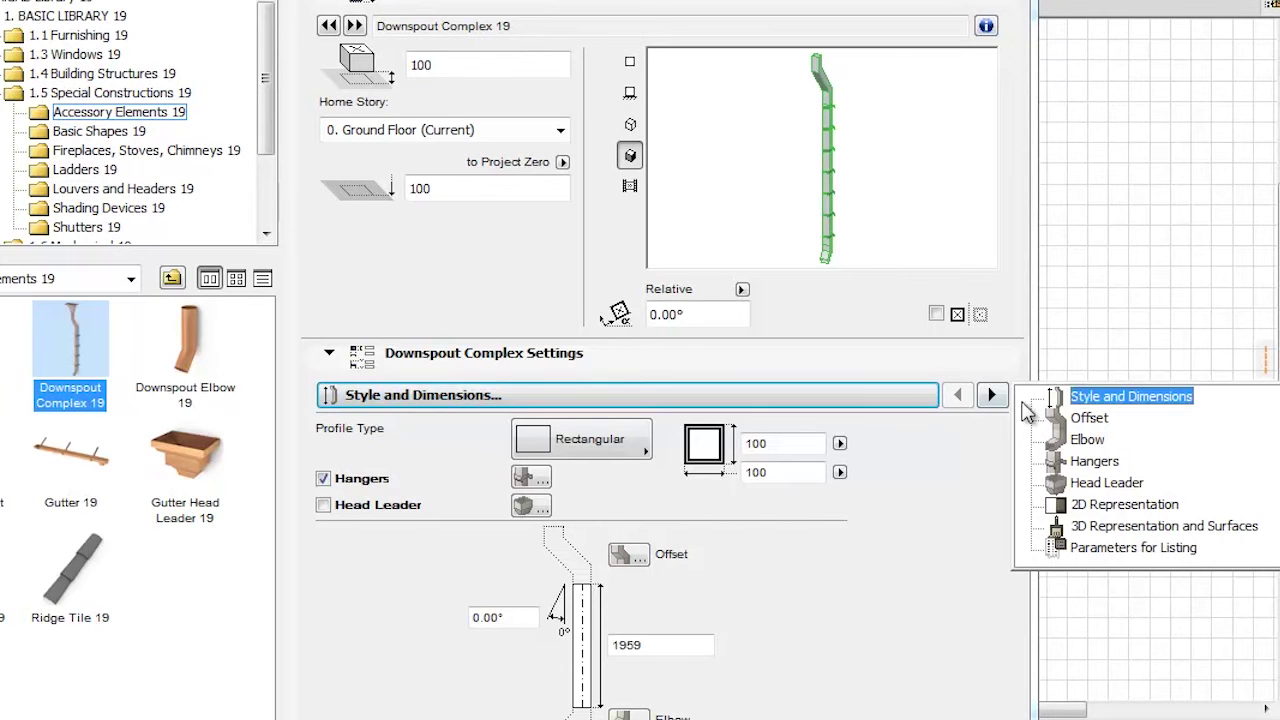
click(1086, 420)
click(1090, 440)
click(1095, 462)
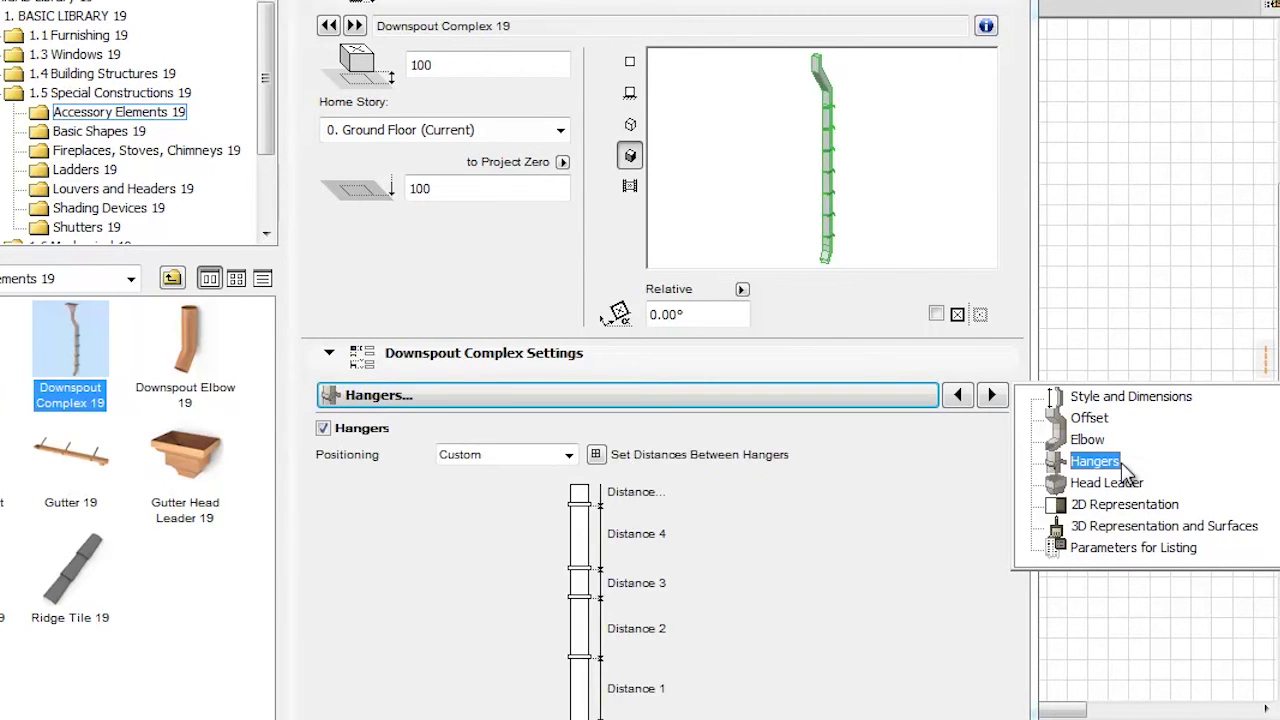
click(1150, 483)
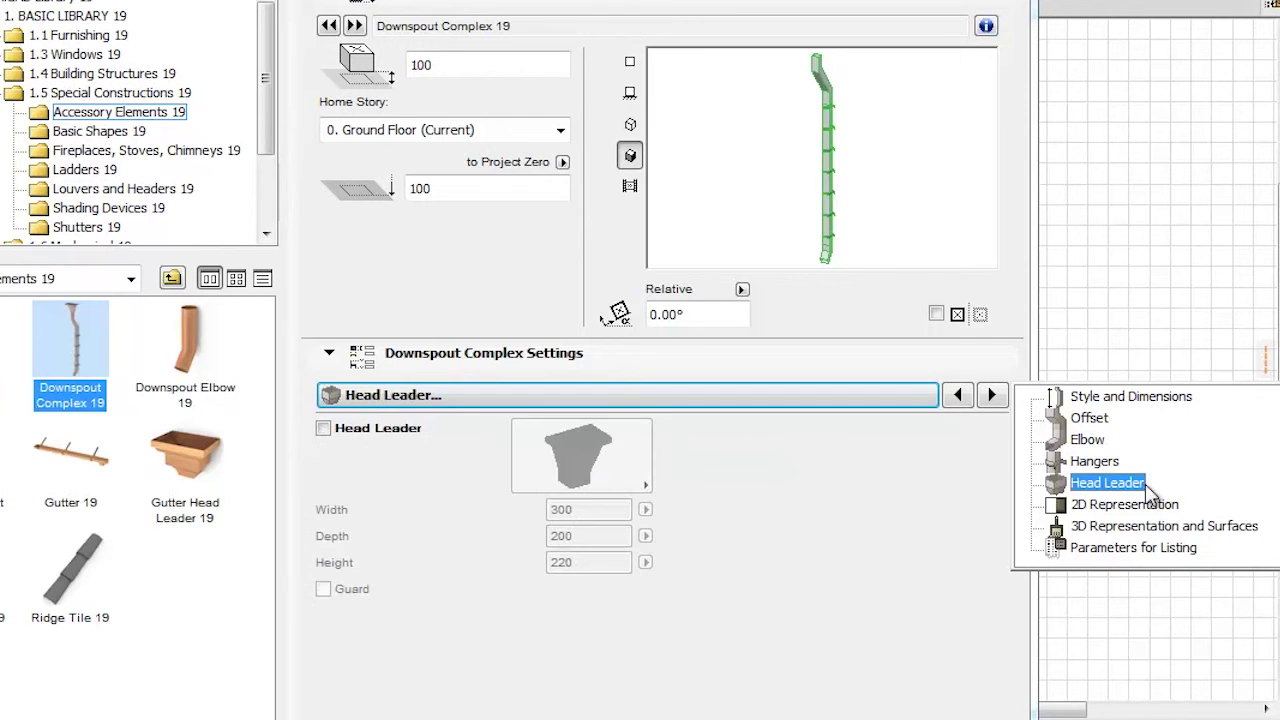
click(1135, 400)
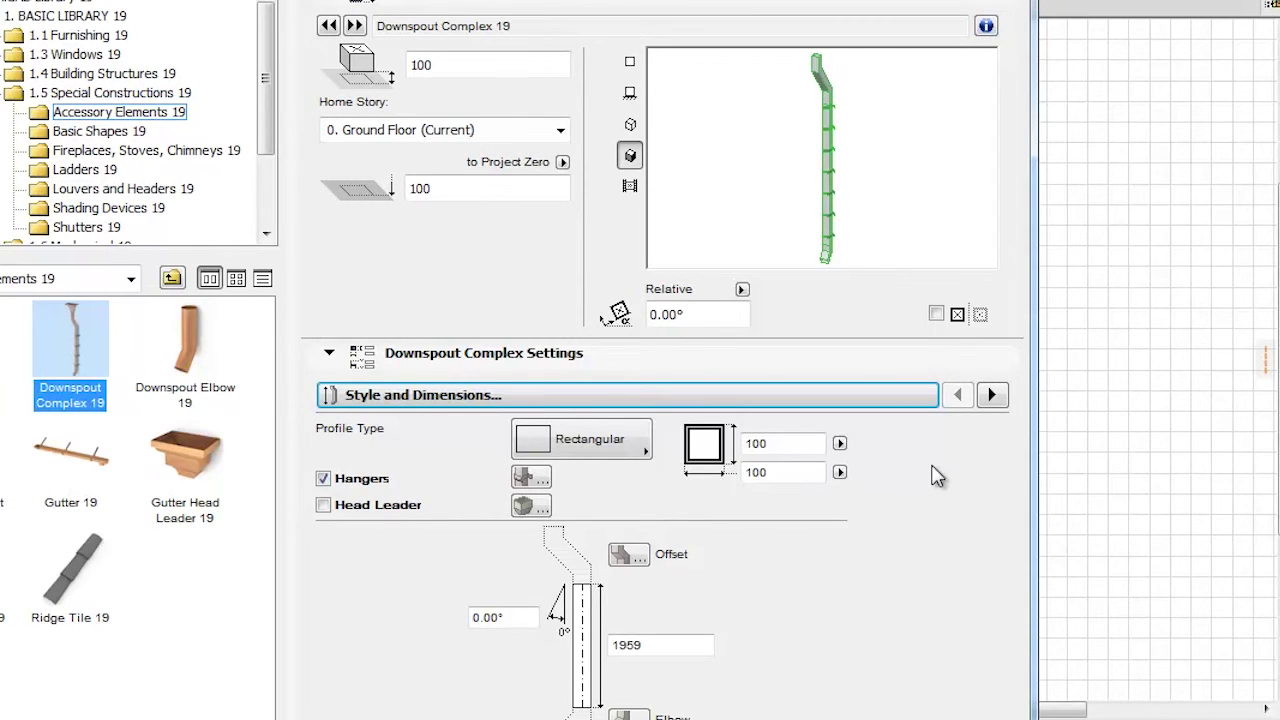
Step: Enable a Type 1 head leader on the Downspout Complex, then return toward Style and Dimensions
click(323, 506)
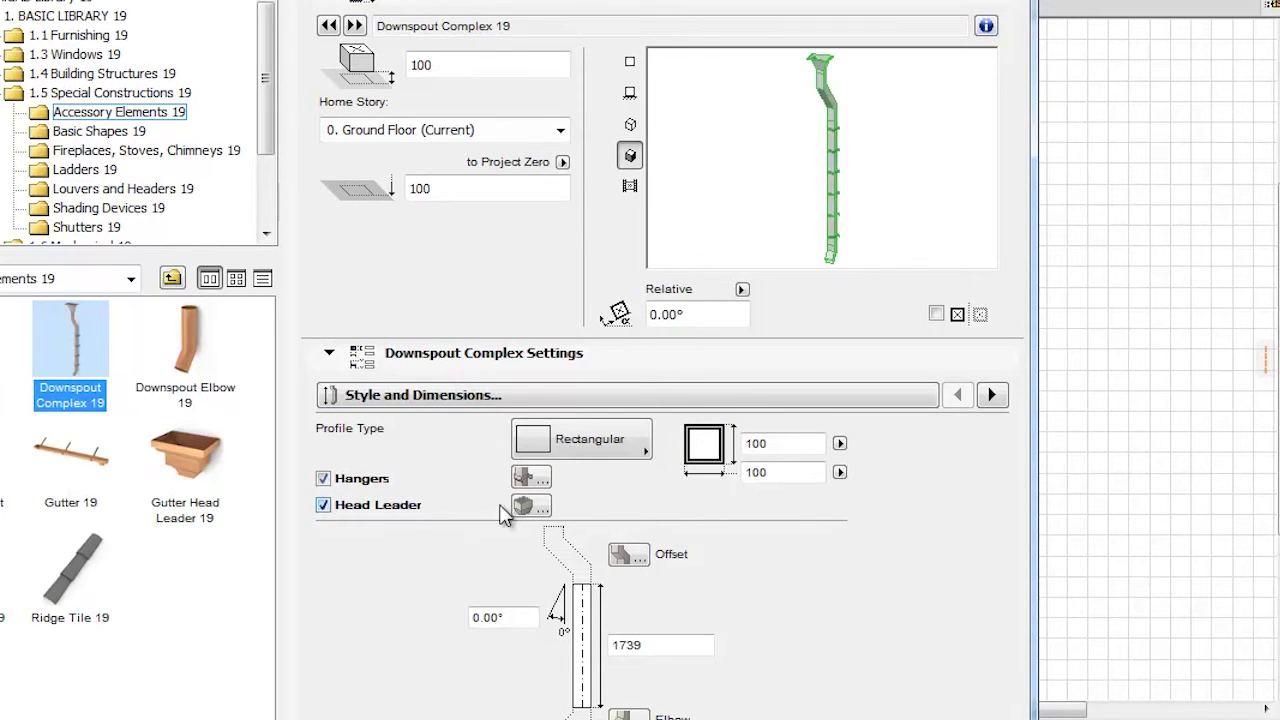
click(531, 506)
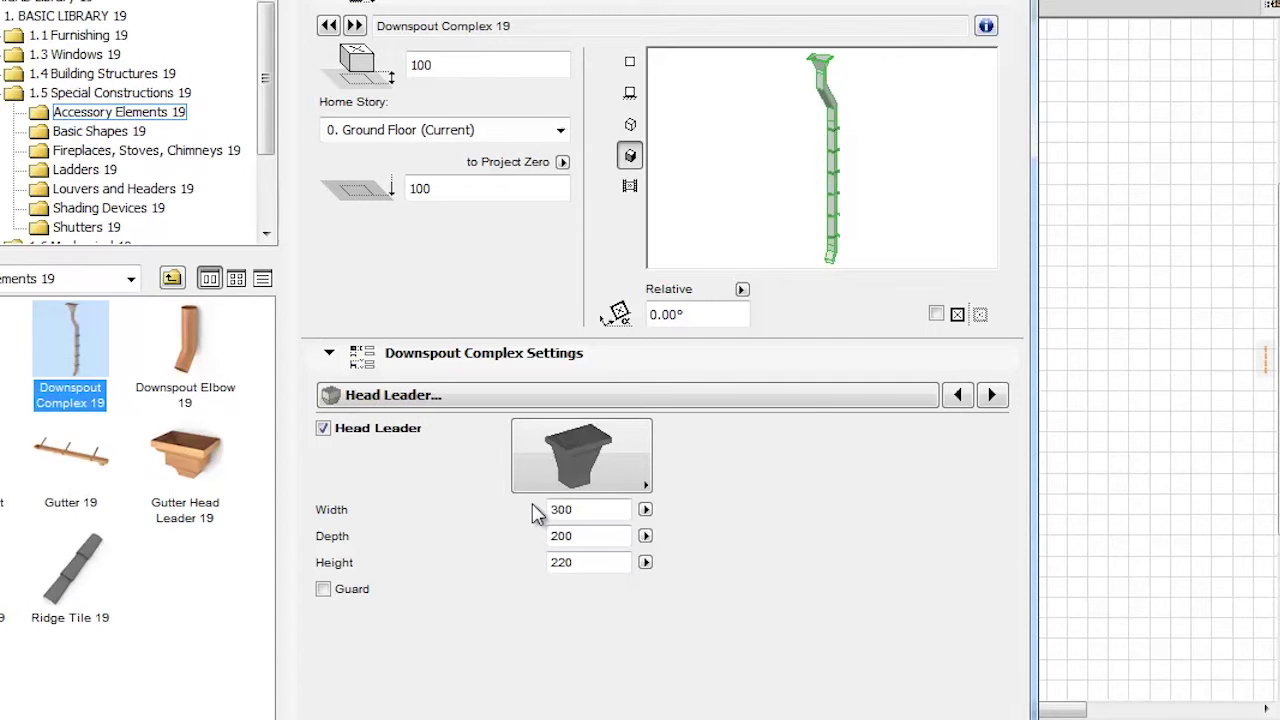
click(620, 487)
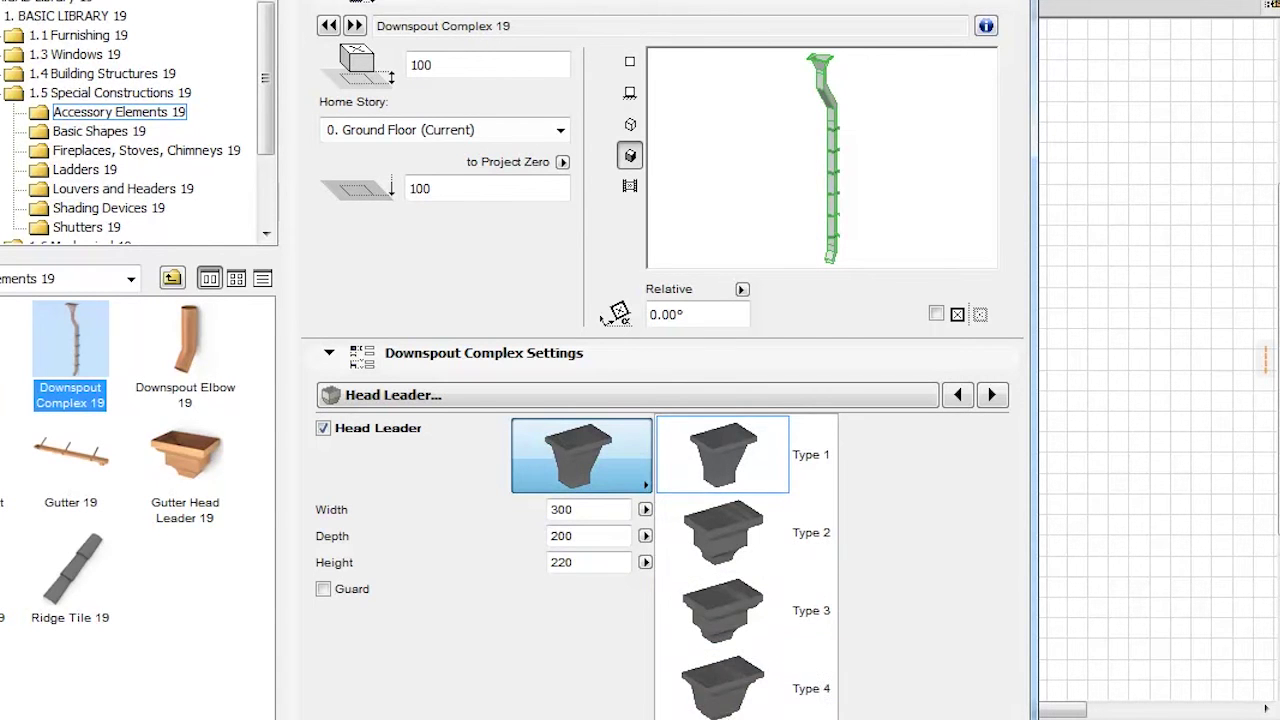
click(693, 483)
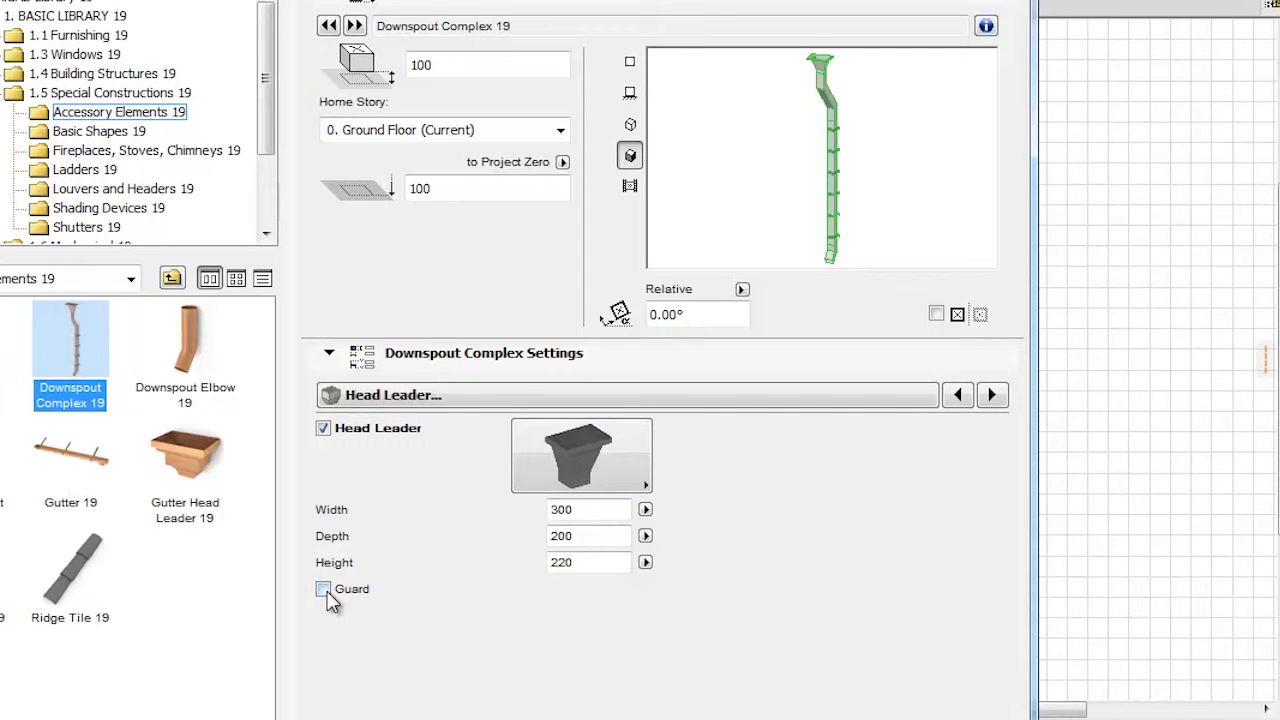
click(780, 397)
click(1104, 400)
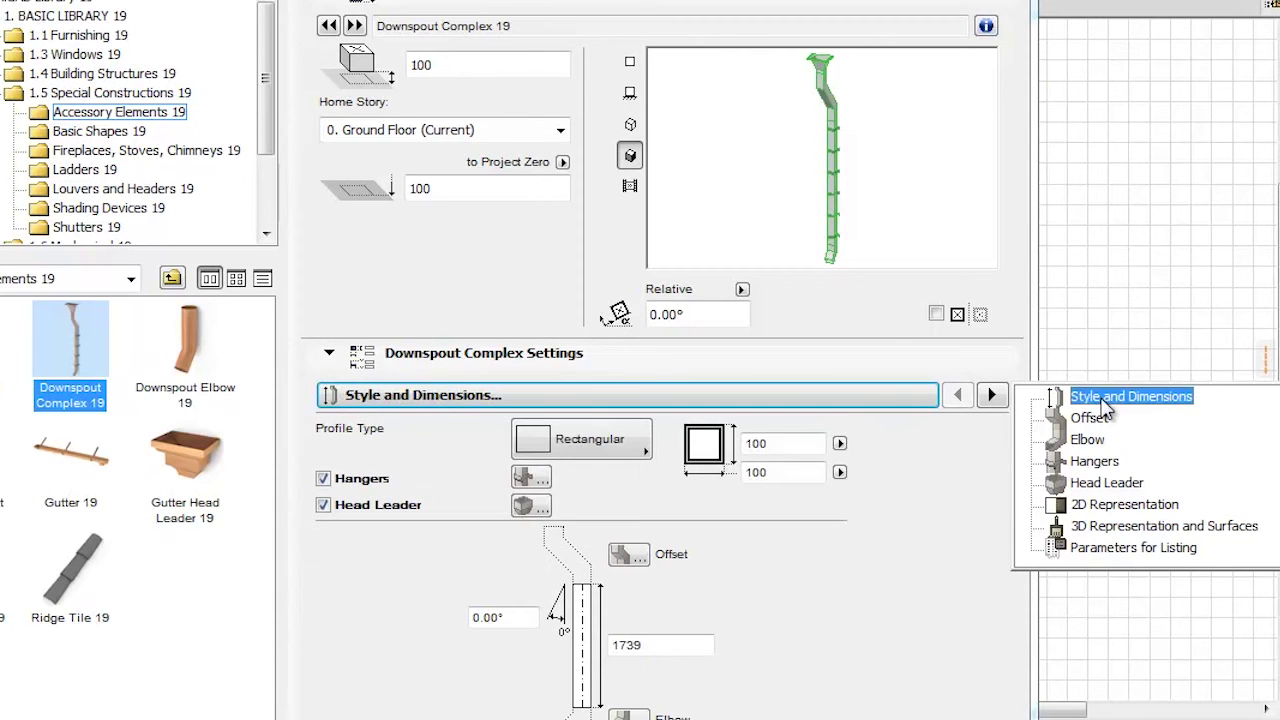
click(780, 548)
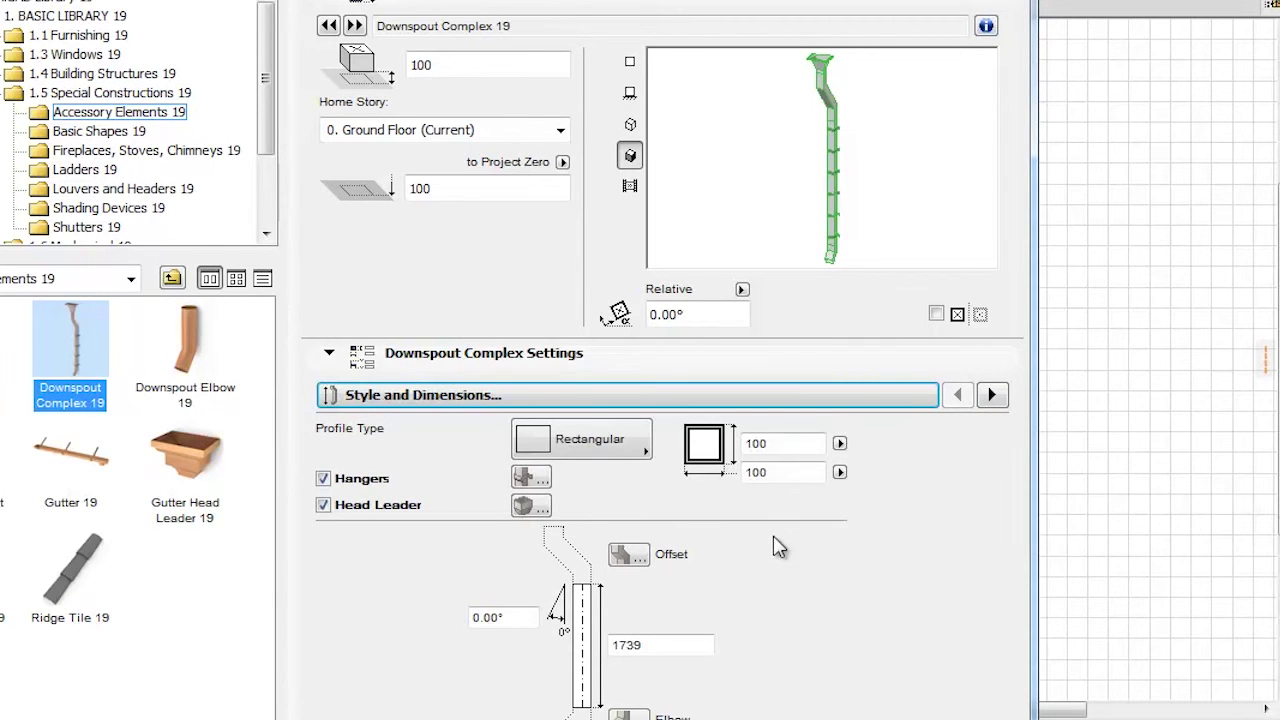
click(636, 560)
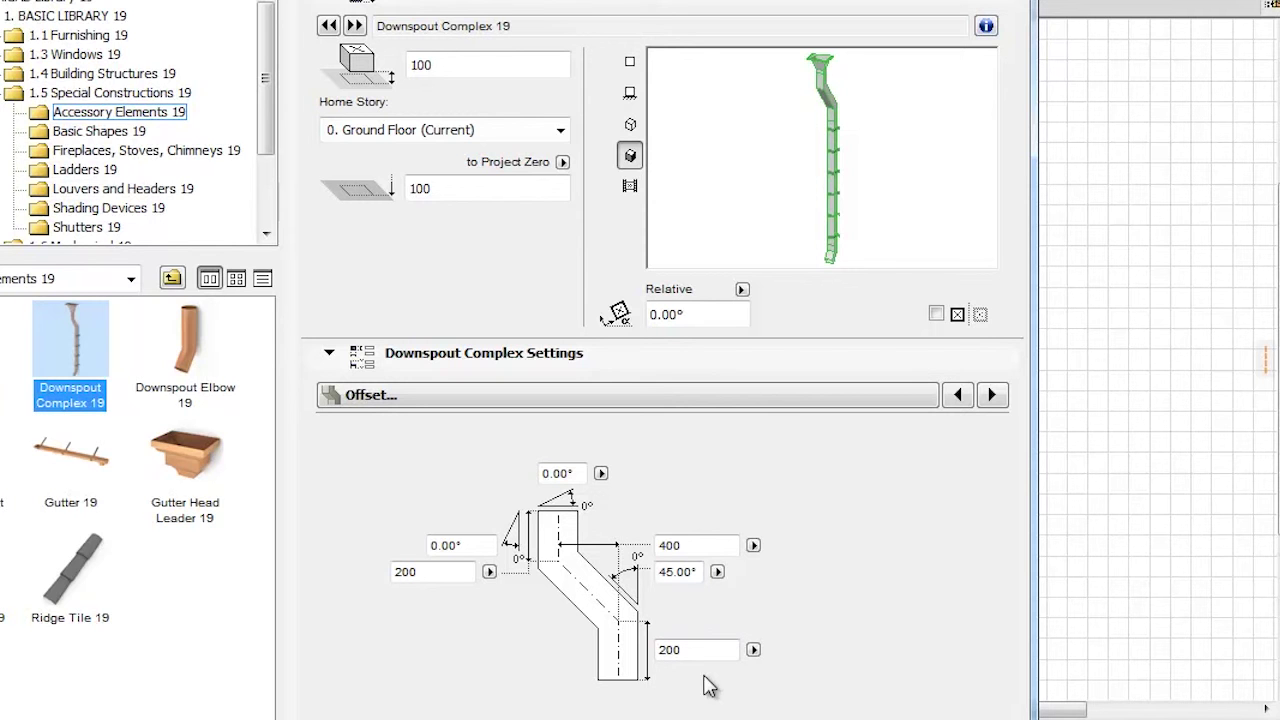
click(840, 401)
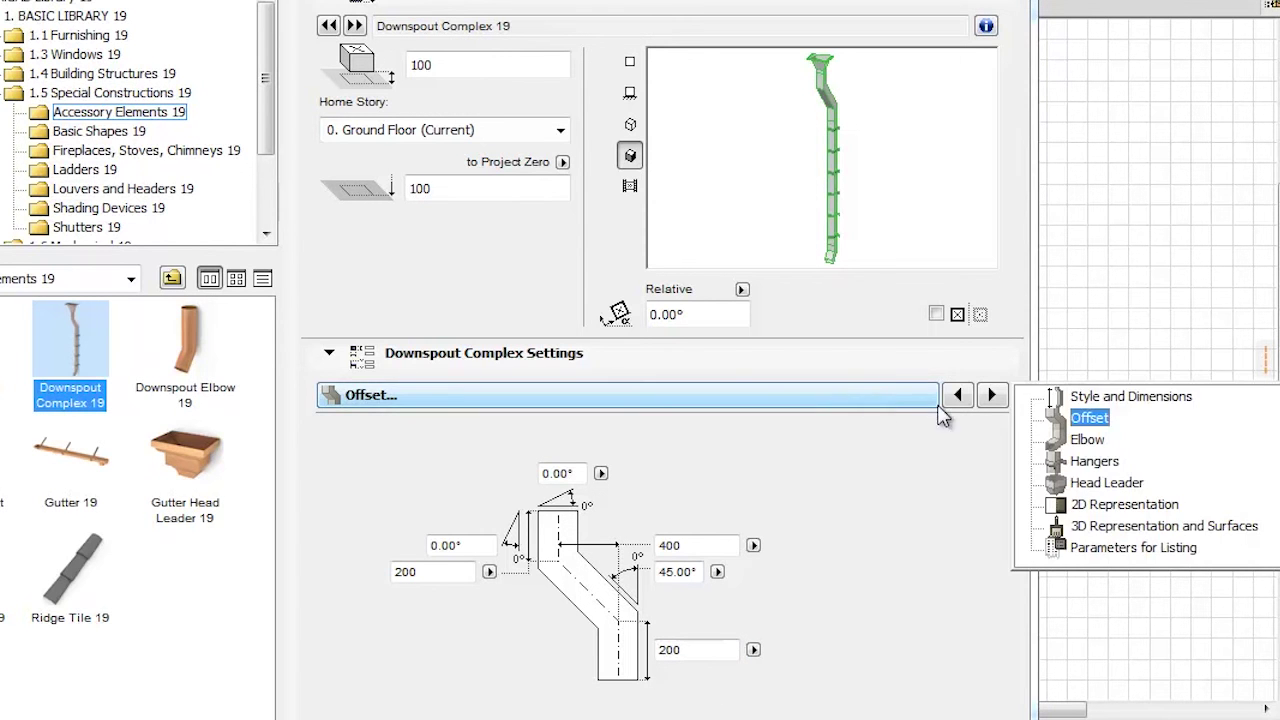
click(957, 395)
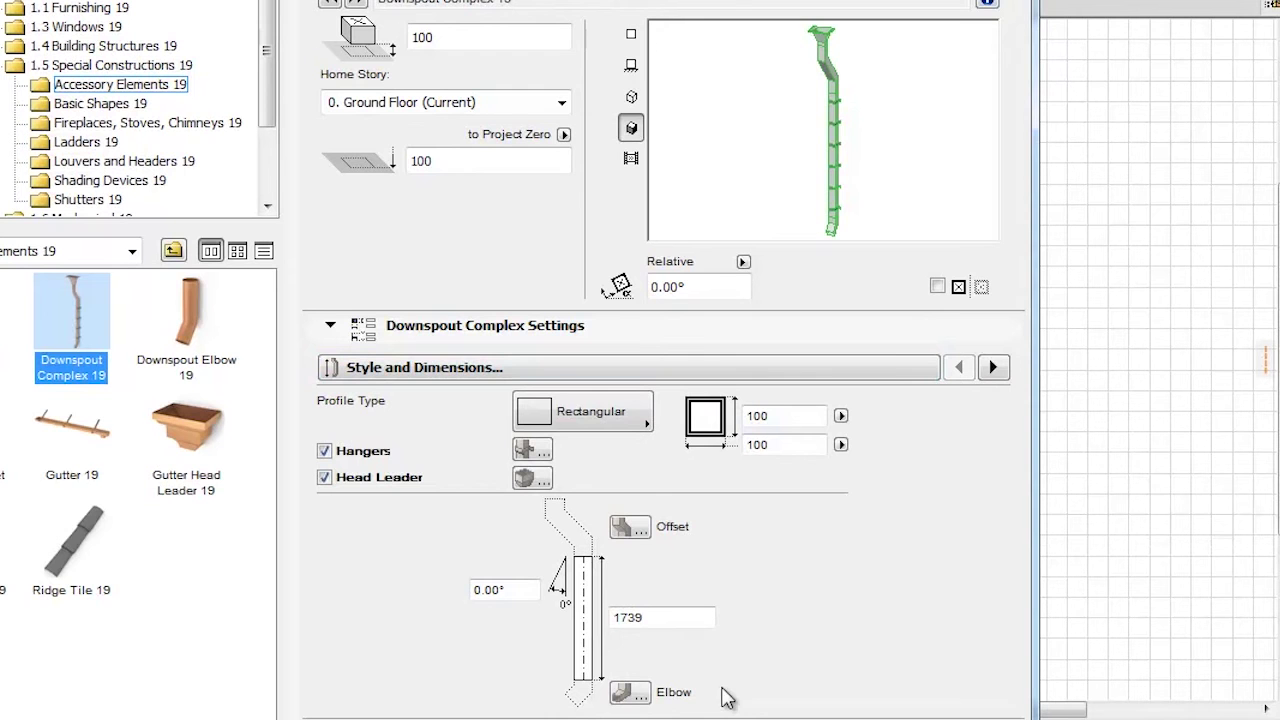
click(629, 692)
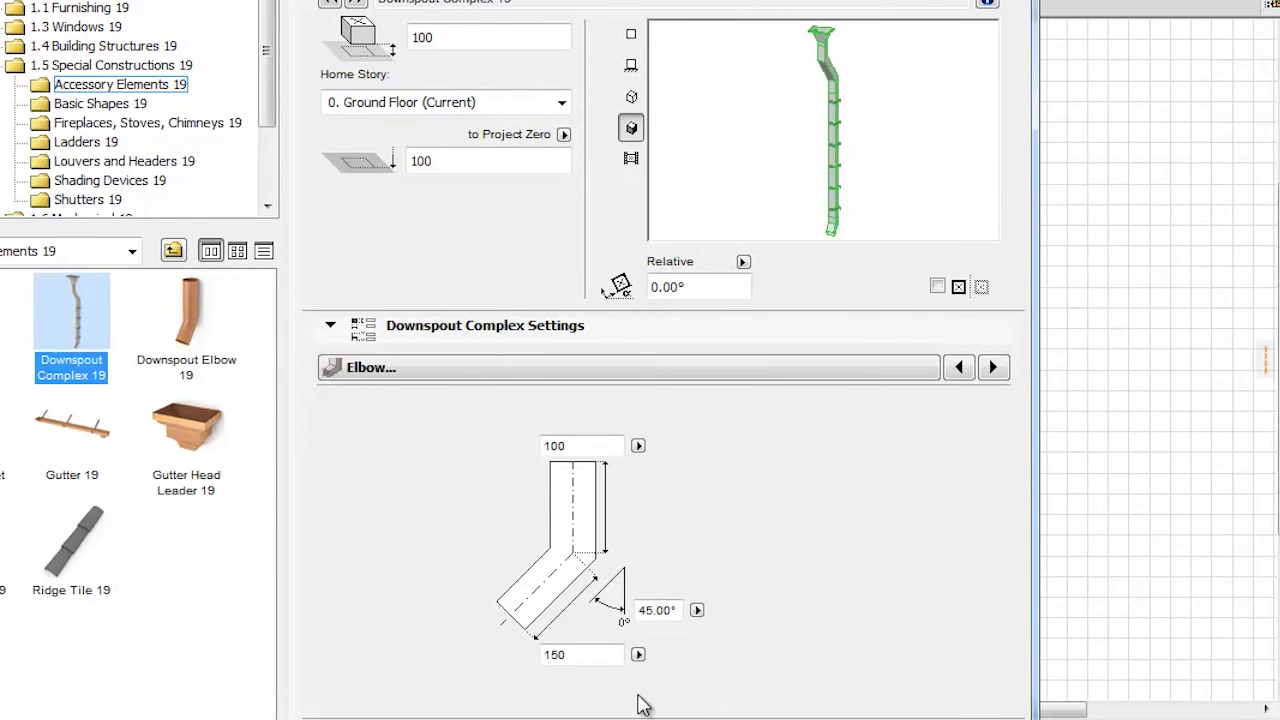
click(912, 378)
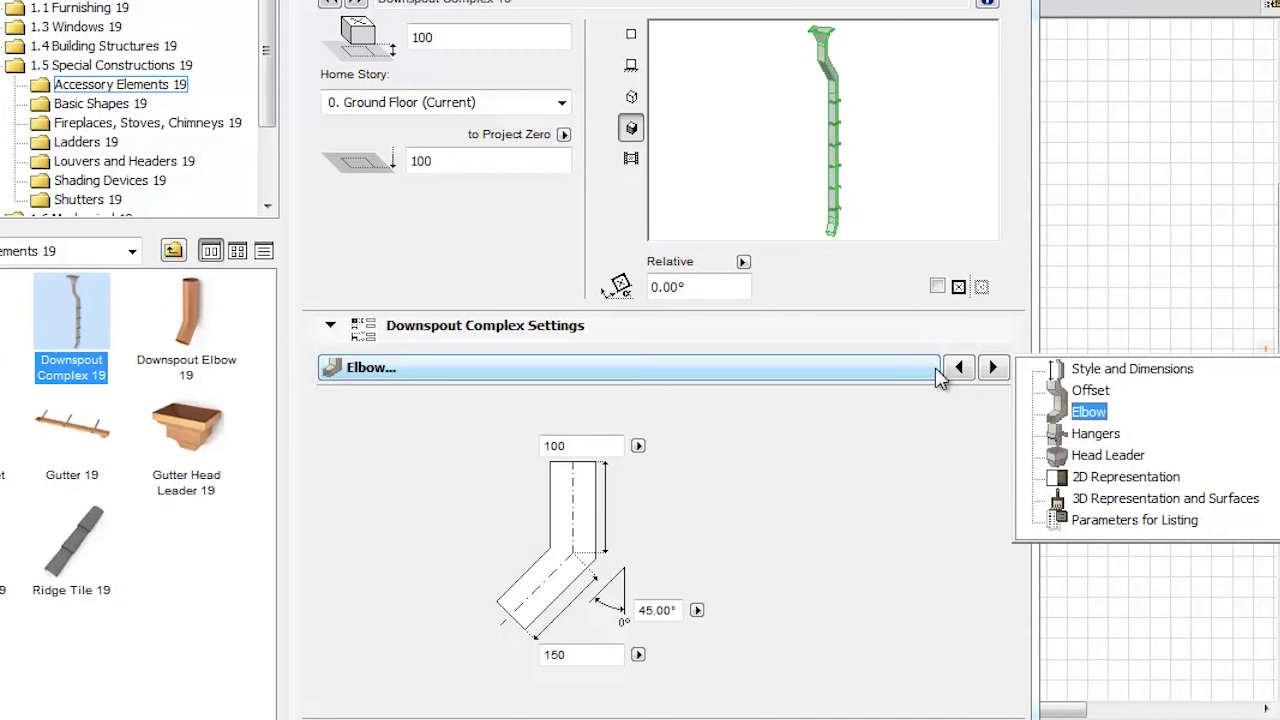
click(1095, 374)
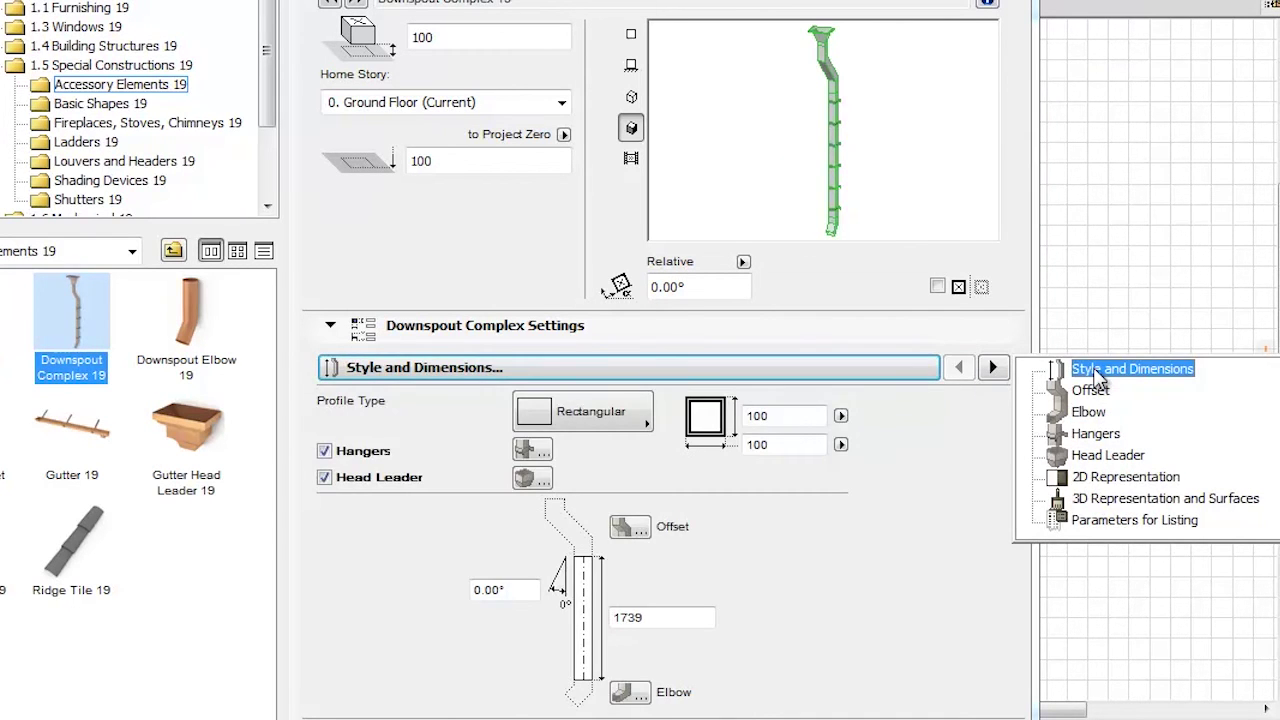
click(935, 500)
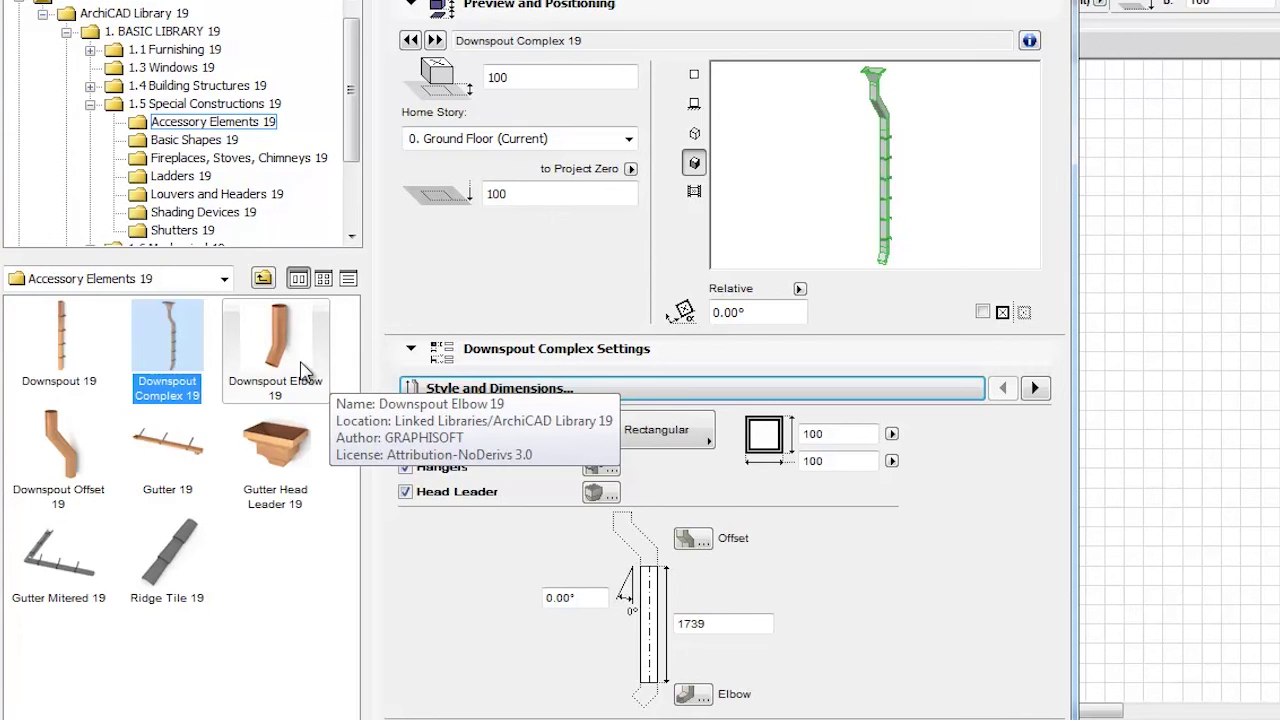
click(305, 370)
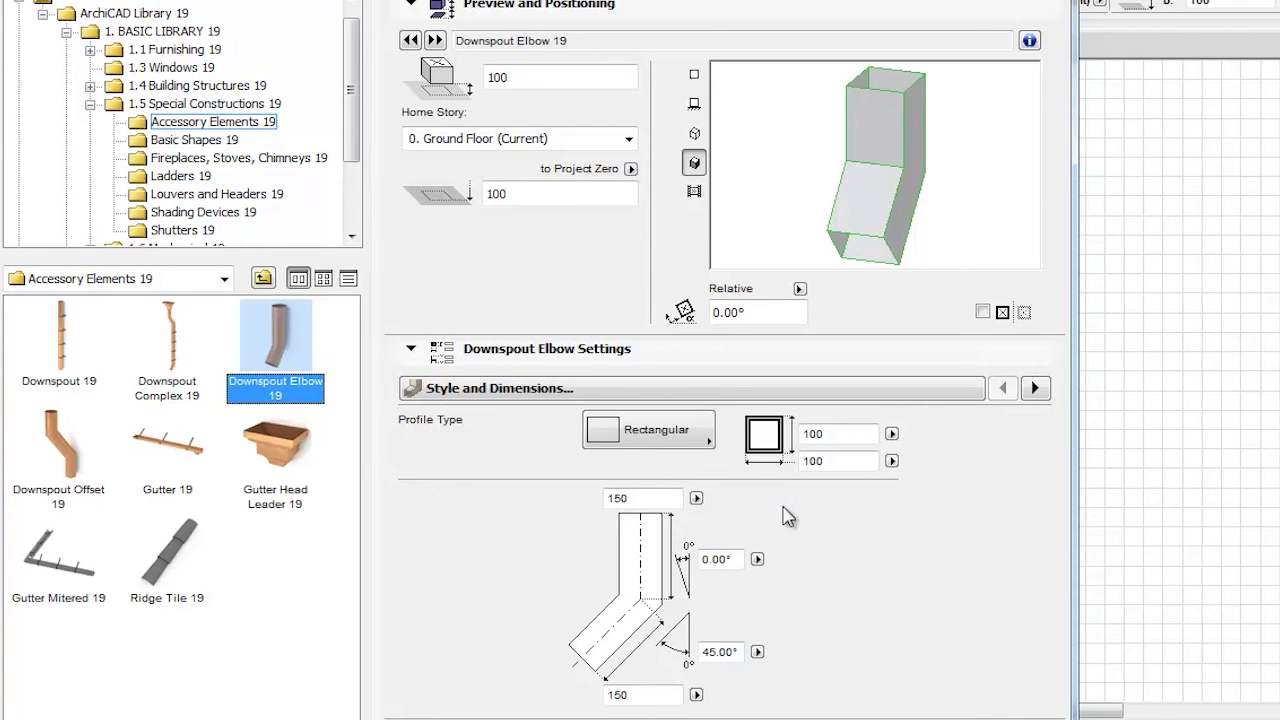
click(705, 438)
click(684, 434)
click(78, 460)
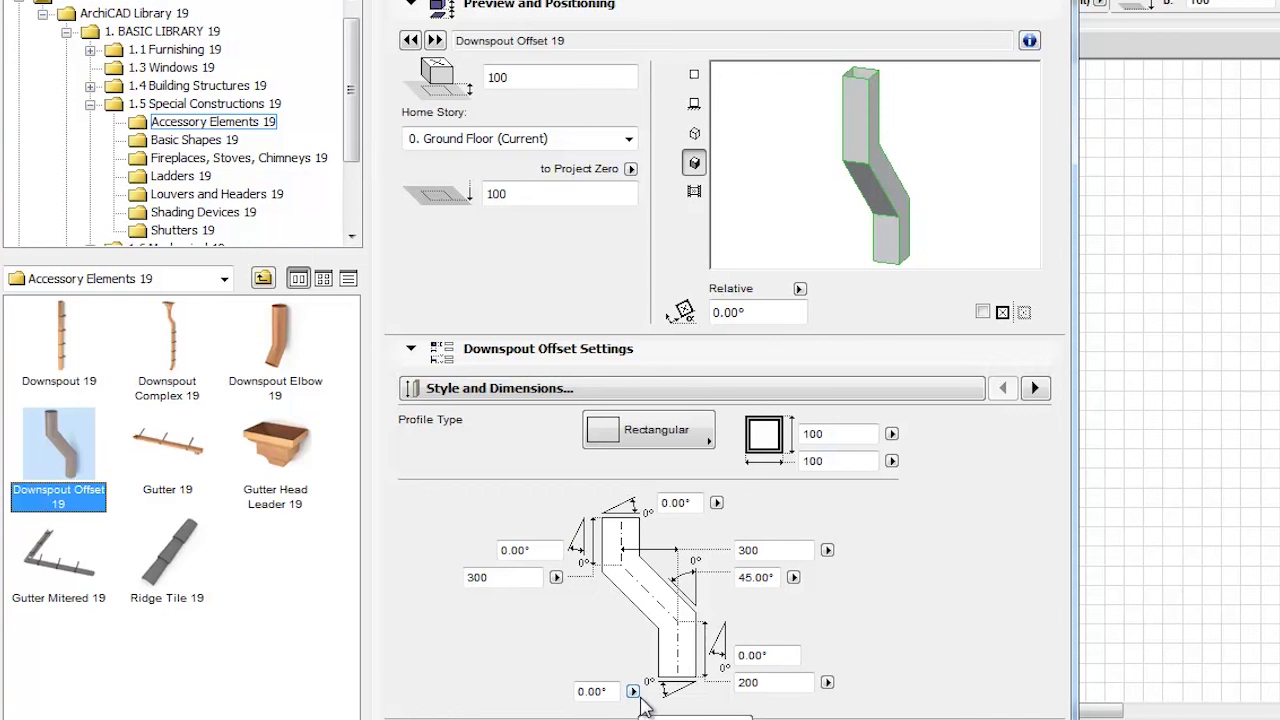
click(306, 468)
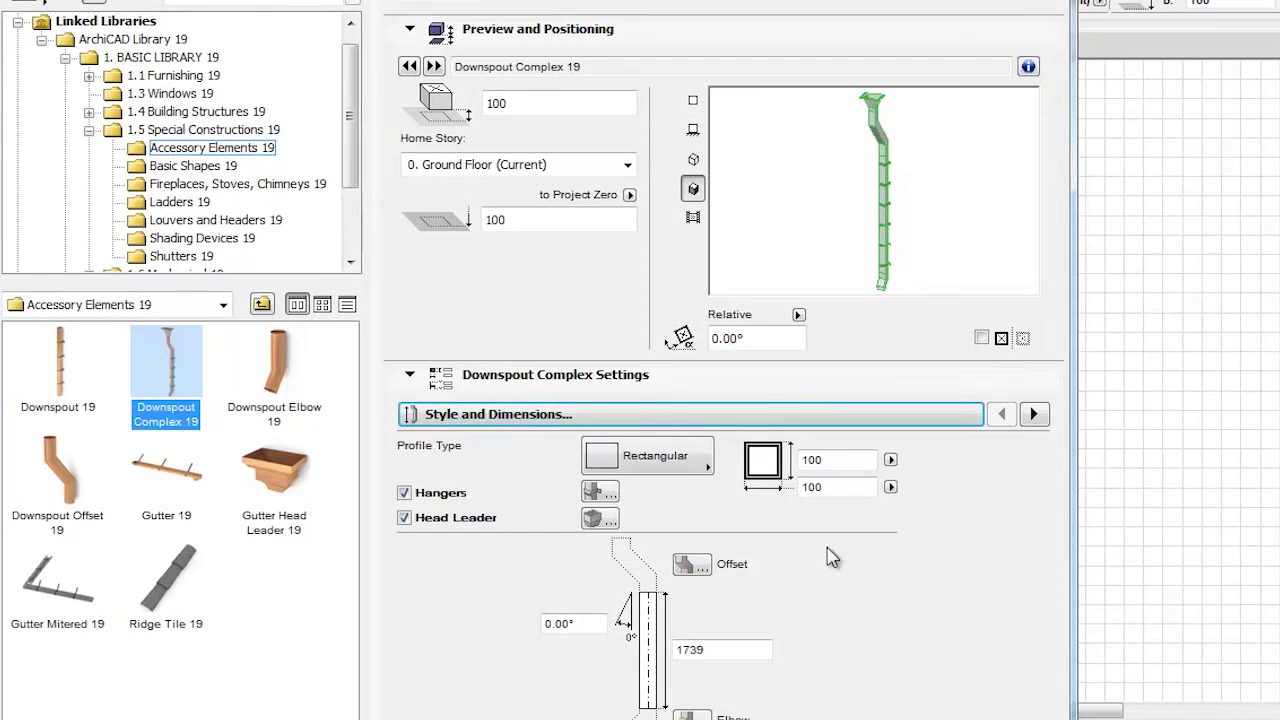
Step: Look at the offset settings, then show the elbow settings: 100 and 150 segments at 45°
click(698, 566)
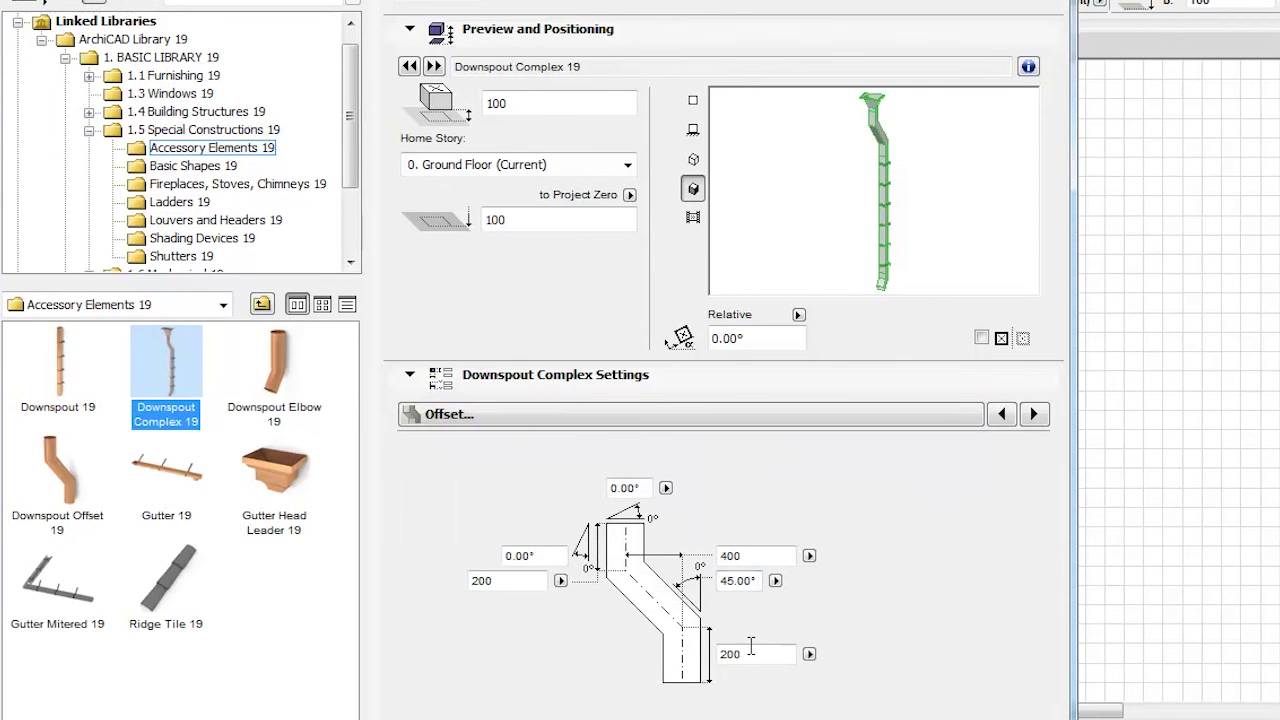
click(924, 417)
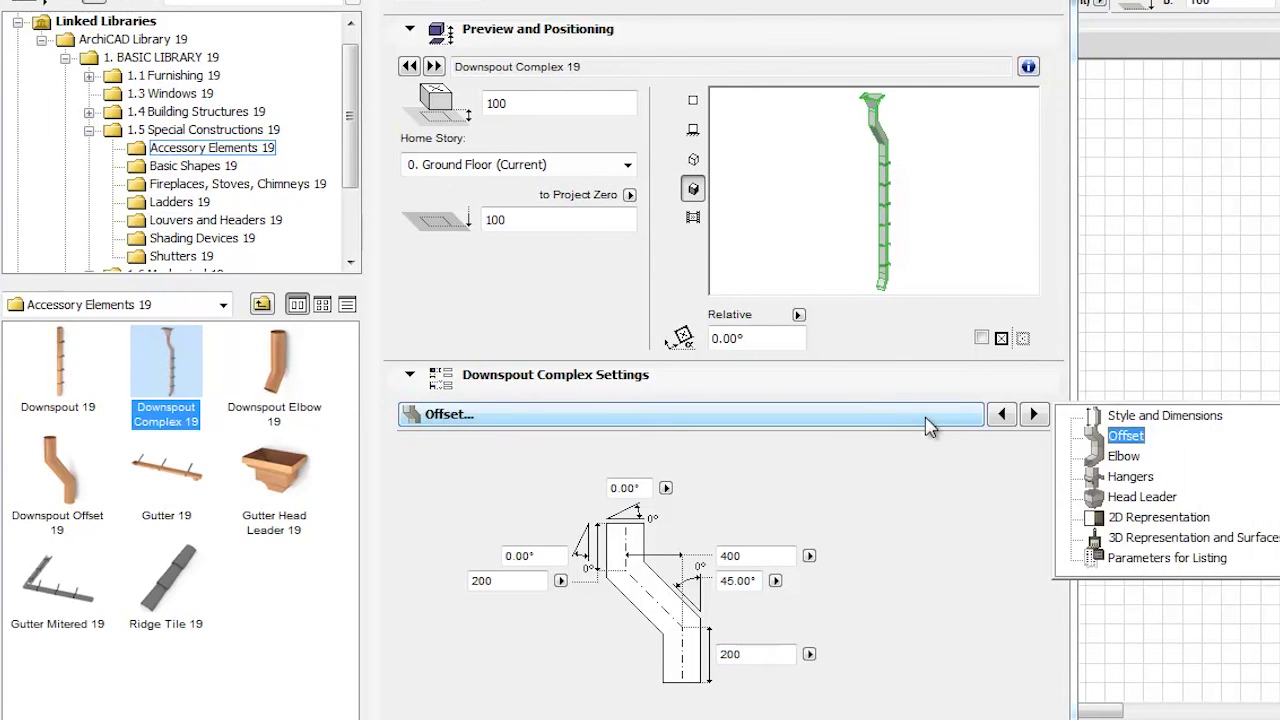
click(1140, 406)
click(692, 694)
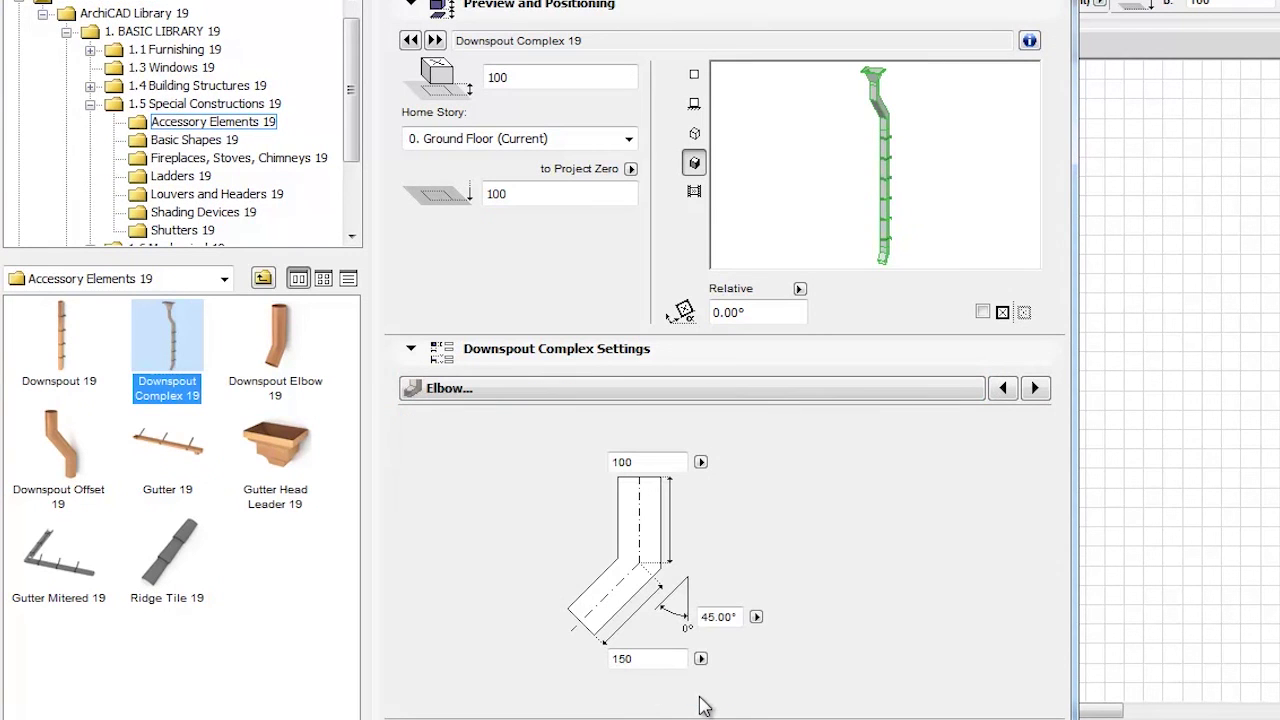
click(958, 398)
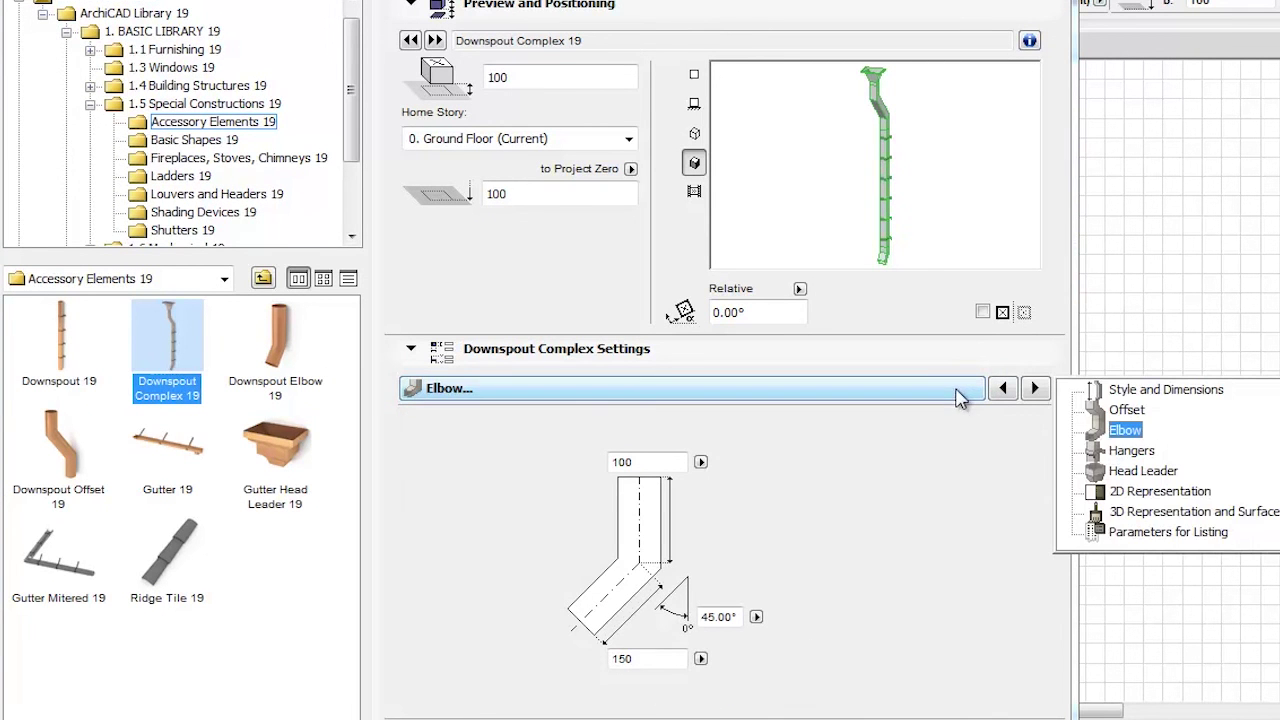